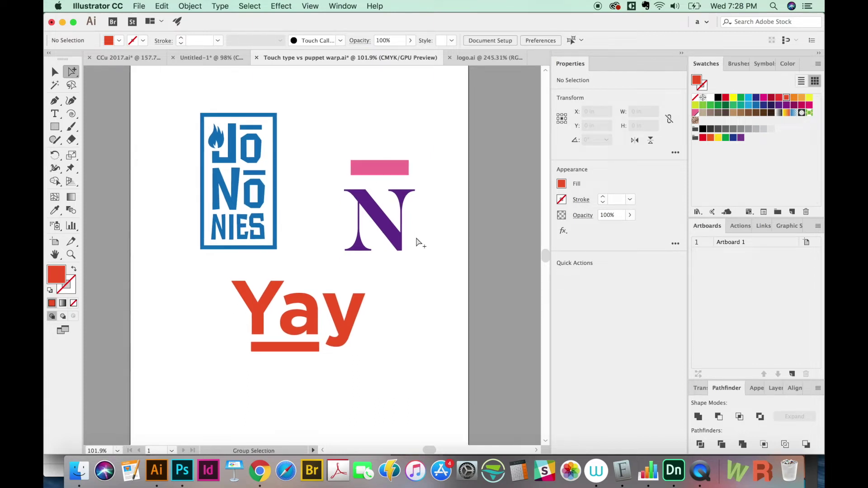
# Pan and zoom the view, then bring up the Puppet Warp tool flyout.
pyautogui.moveTo(382, 373); pyautogui.dragTo(400, 360)
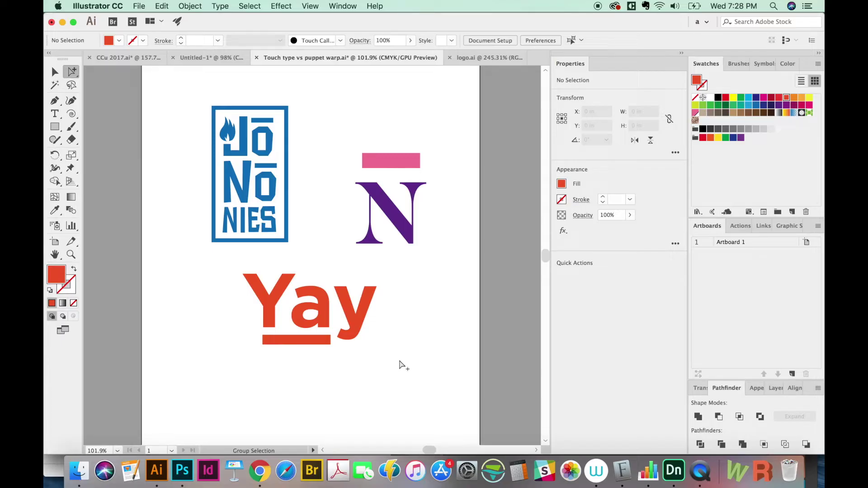
pyautogui.scroll(2, 351, 290)
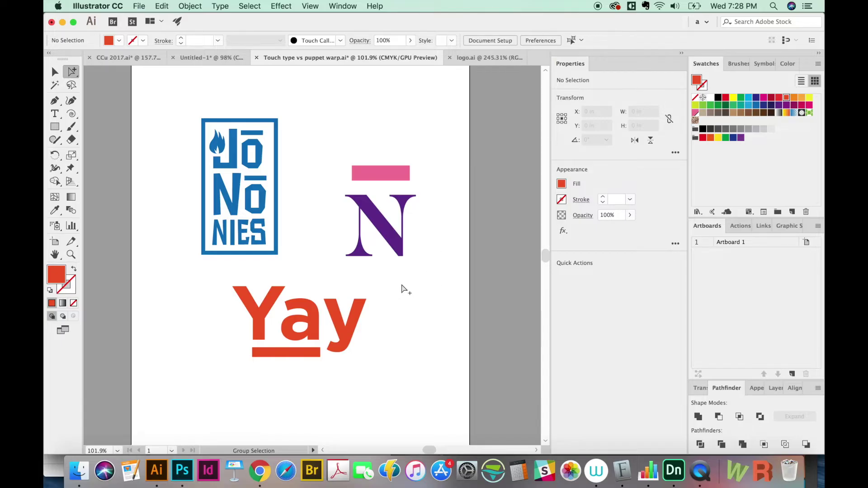
pyautogui.press('z')
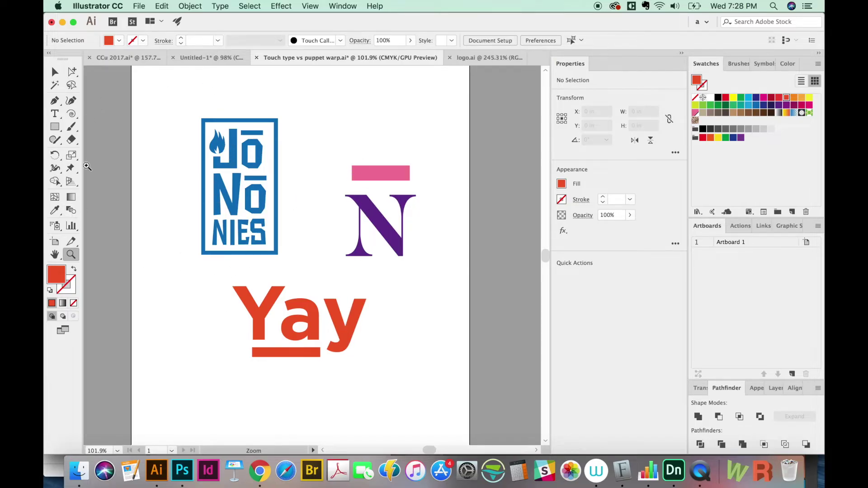
pyautogui.click(70, 169)
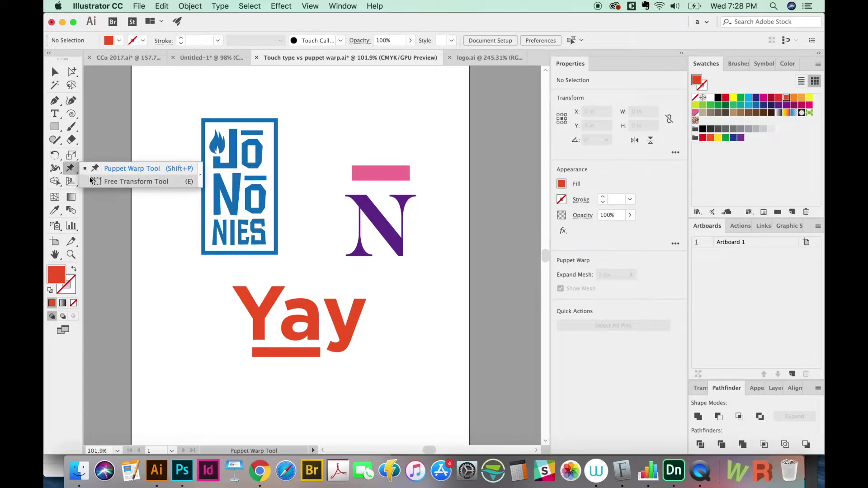
# Toggle Free Transform back to Puppet Warp, then marquee-select the blue Jō Nō Nies logo.
pyautogui.click(101, 182)
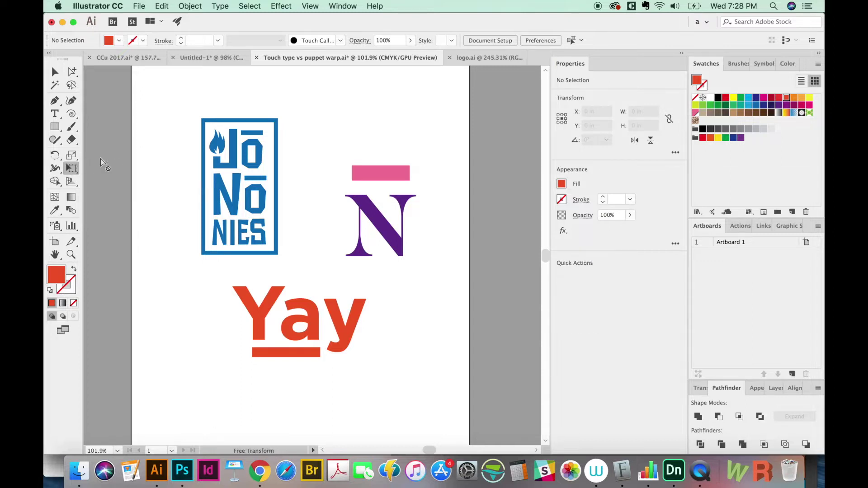
pyautogui.click(71, 170)
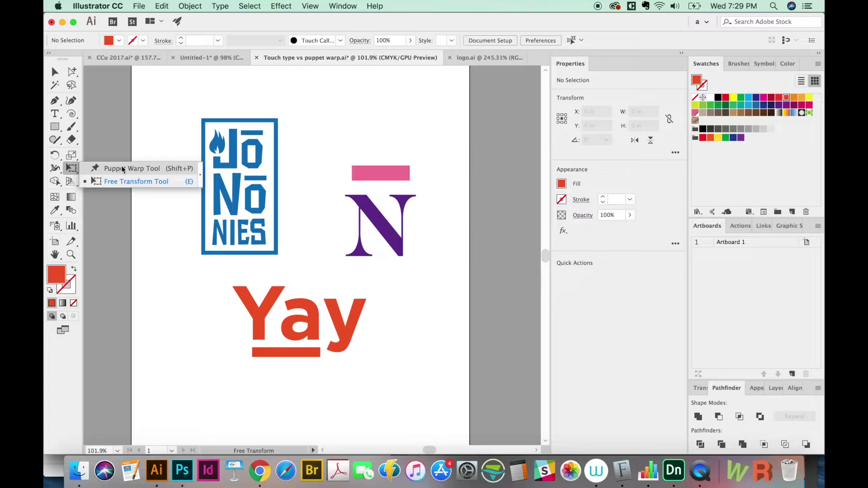
pyautogui.click(128, 169)
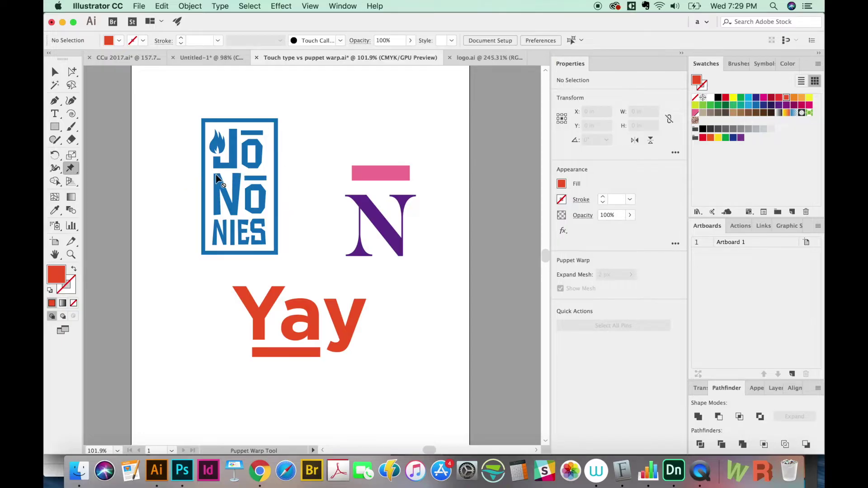
pyautogui.press('v')
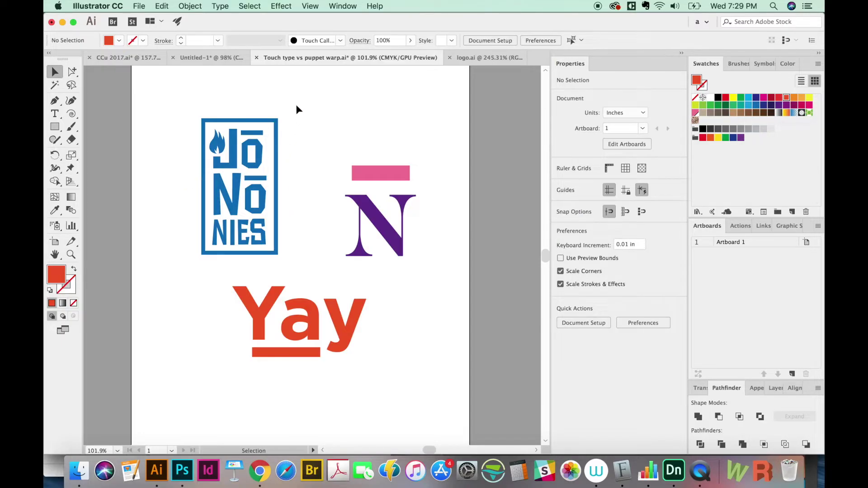
pyautogui.moveTo(297, 106)
pyautogui.mouseDown()
pyautogui.moveTo(191, 266)
pyautogui.moveTo(237, 237)
pyautogui.mouseUp()
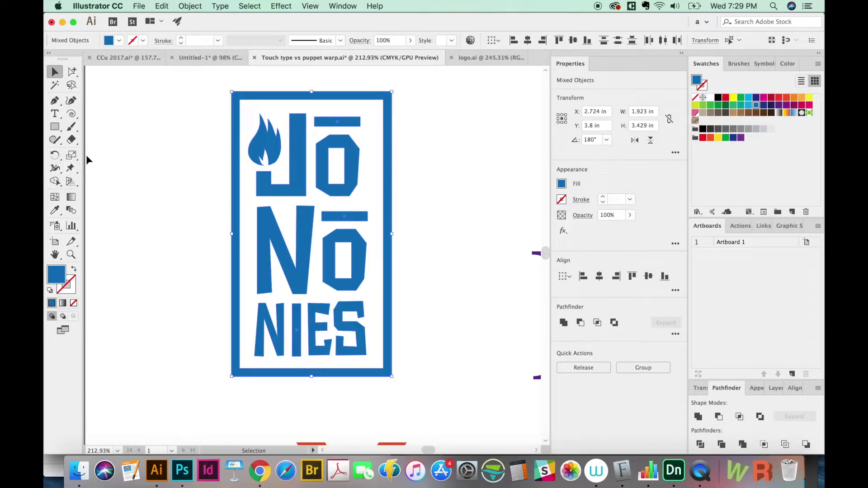
# Apply a Puppet Warp mesh to the logo with a first pin at its top-right corner.
pyautogui.press('e')
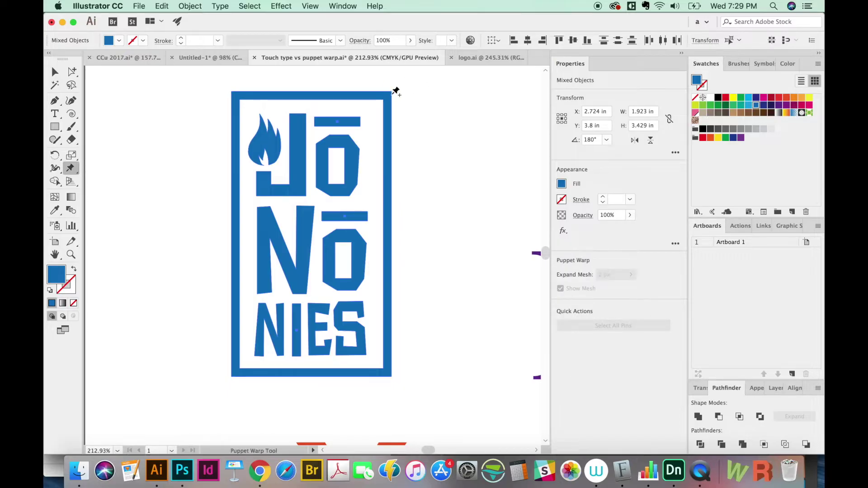
pyautogui.hscroll(2, 355, 249)
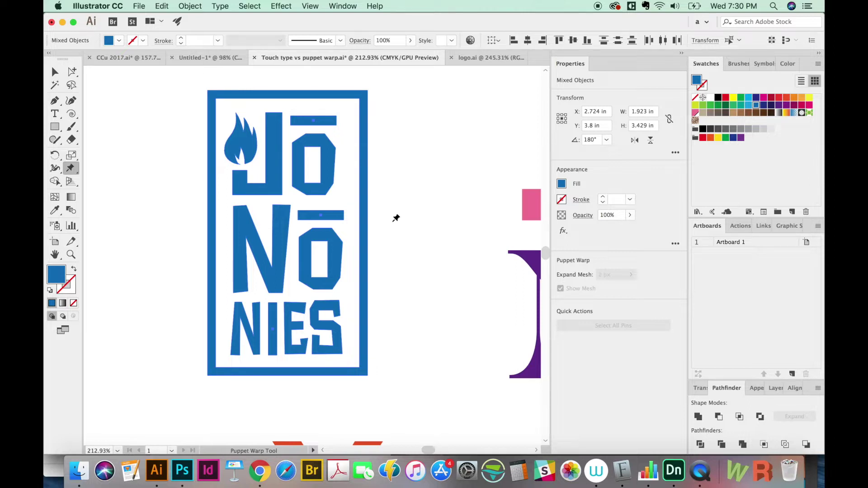
pyautogui.hscroll(-2, 400, 258)
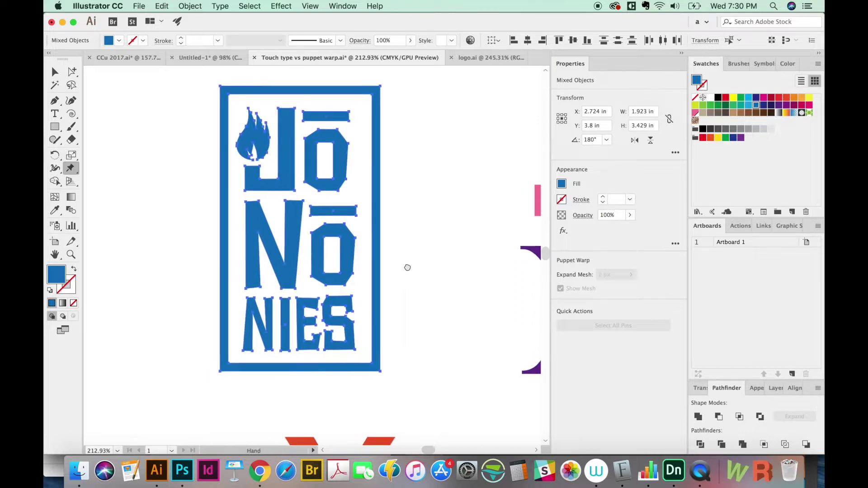
pyautogui.hscroll(-2, 408, 252)
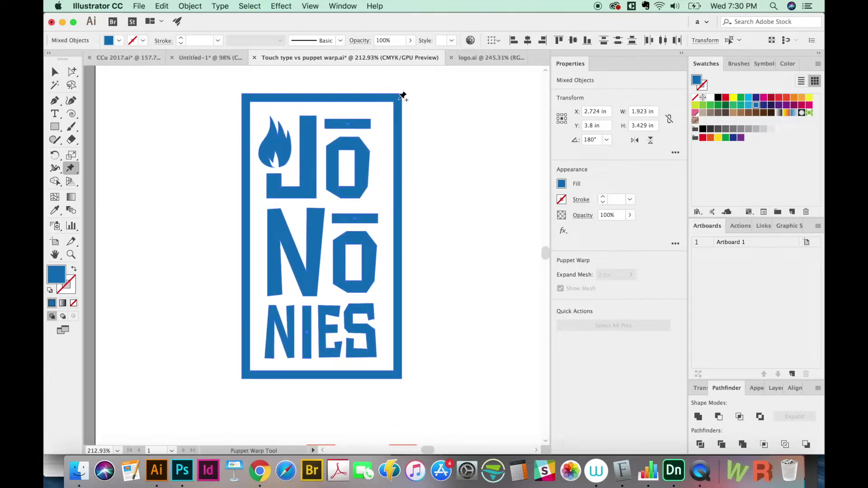
pyautogui.click(399, 97)
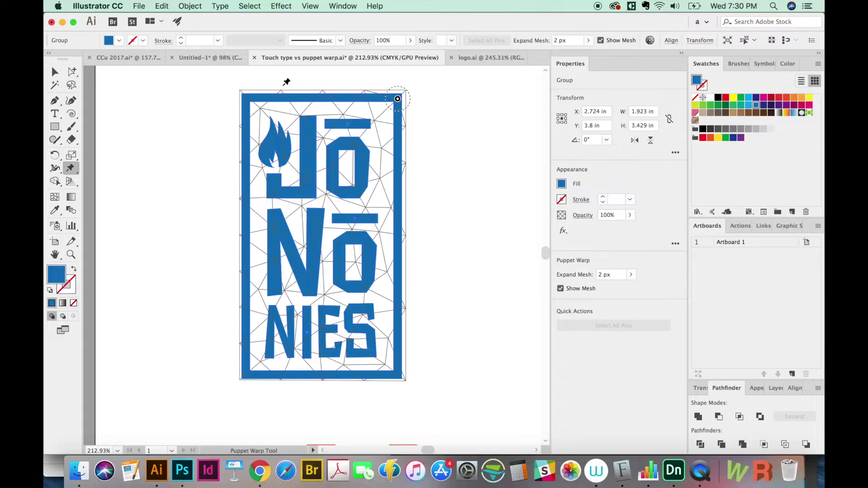
# Pin the logo's top-left, left edge, bottom centre, bottom-right and right edge.
pyautogui.click(268, 97)
pyautogui.click(241, 270)
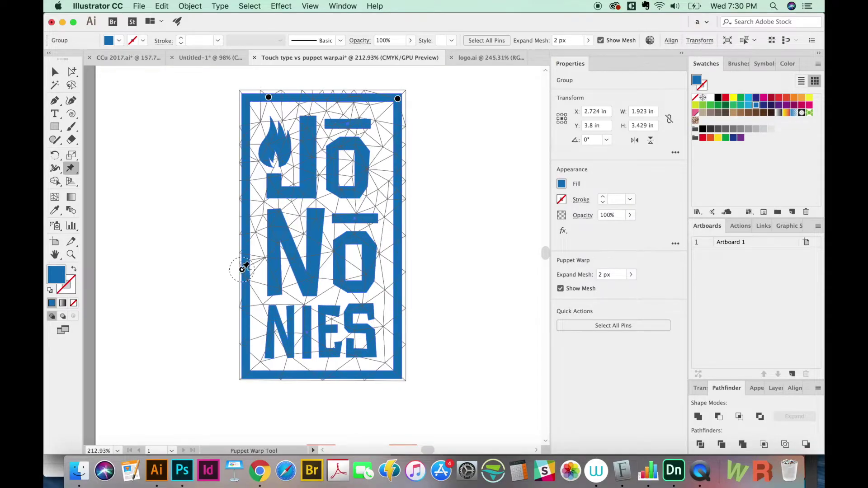
pyautogui.click(300, 374)
pyautogui.click(389, 375)
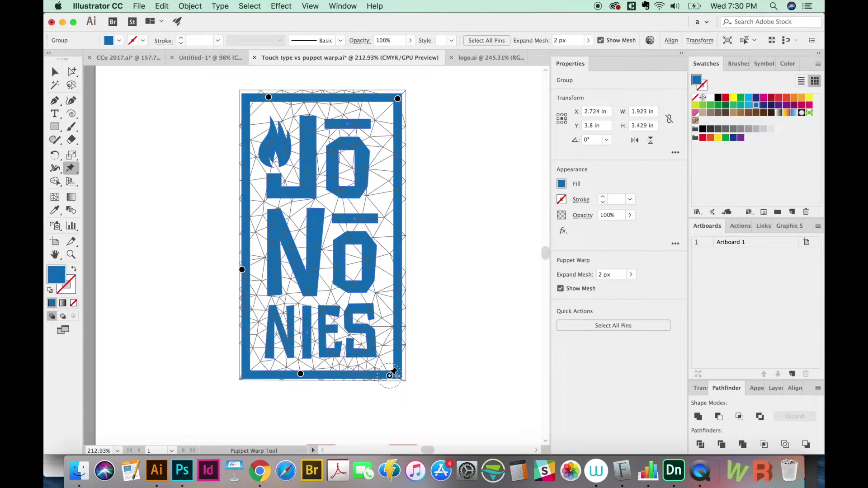
pyautogui.click(396, 213)
pyautogui.click(397, 98)
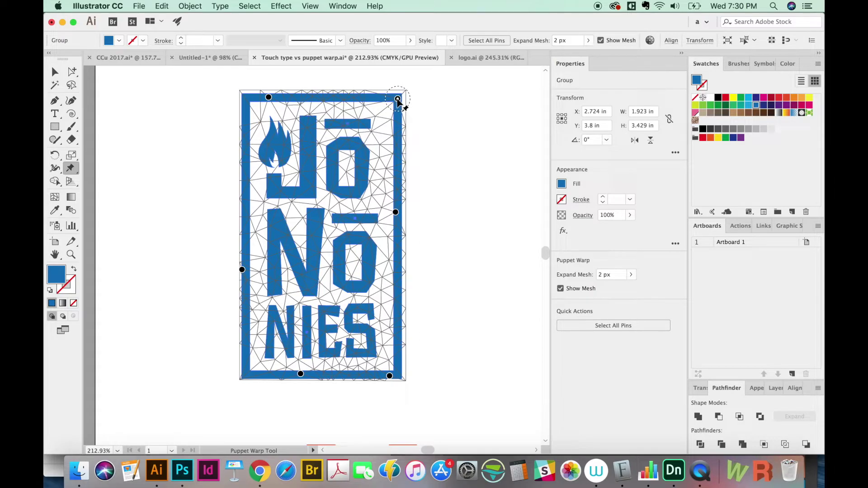
# Nudge the top-right, top-left, left side and bottom-centre pins slightly to skew the frame.
pyautogui.moveTo(397, 98); pyautogui.dragTo(399, 100)
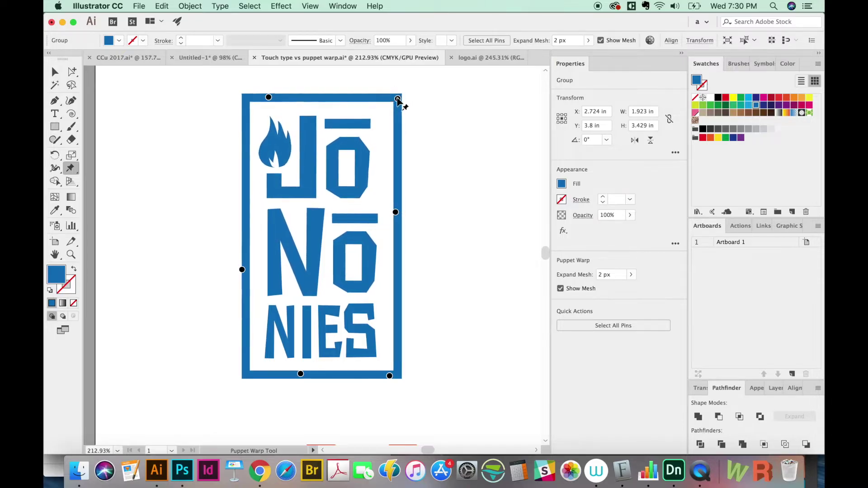
pyautogui.moveTo(269, 98); pyautogui.dragTo(271, 101)
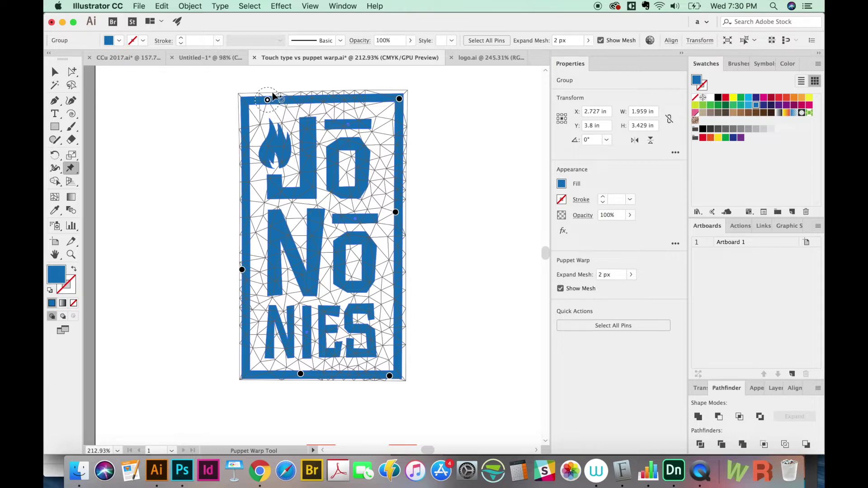
pyautogui.moveTo(272, 98); pyautogui.dragTo(272, 96)
pyautogui.moveTo(242, 269); pyautogui.dragTo(246, 270)
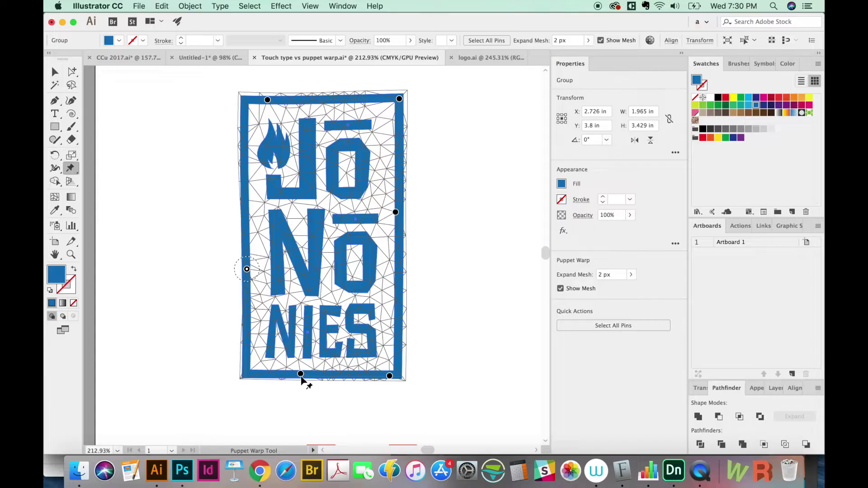
pyautogui.moveTo(300, 374); pyautogui.dragTo(300, 370)
# Pin and shift the bottom-left corner, then nudge the left edge and top-left corner.
pyautogui.click(246, 375)
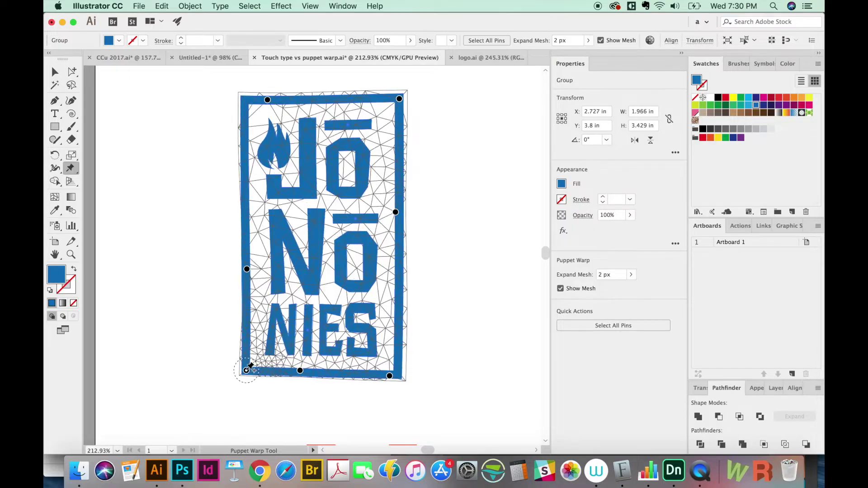
pyautogui.moveTo(246, 374); pyautogui.dragTo(242, 378)
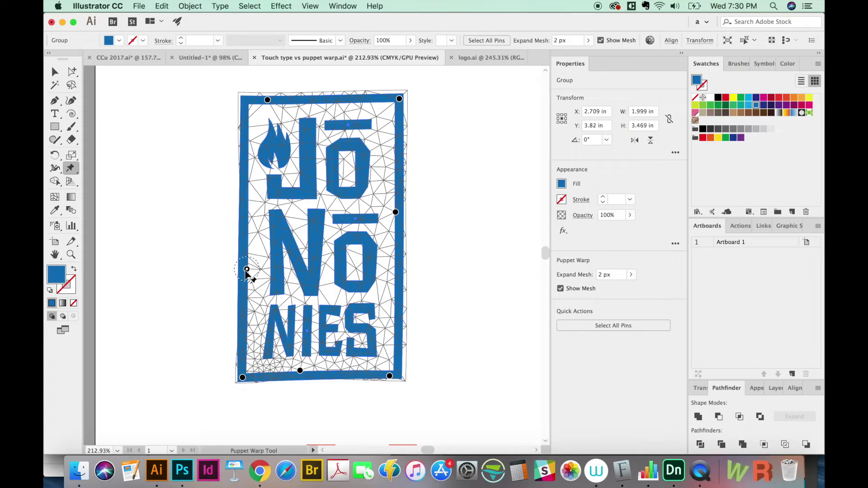
pyautogui.click(246, 270)
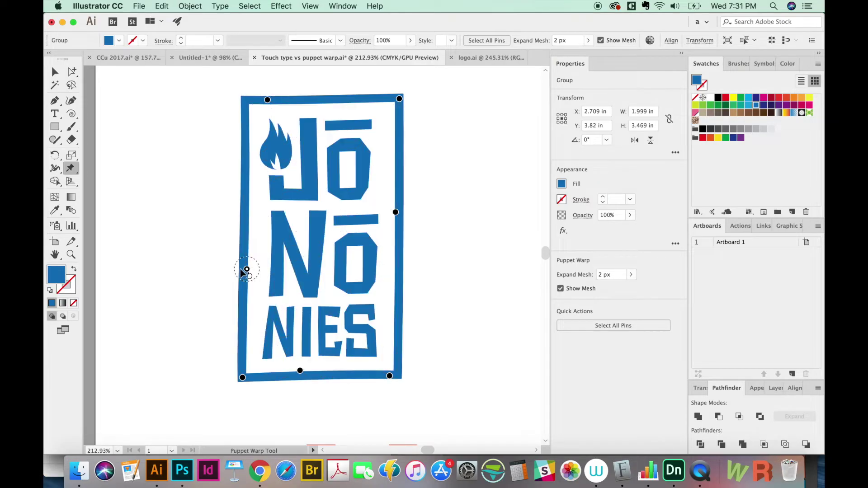
pyautogui.moveTo(247, 271); pyautogui.dragTo(240, 266)
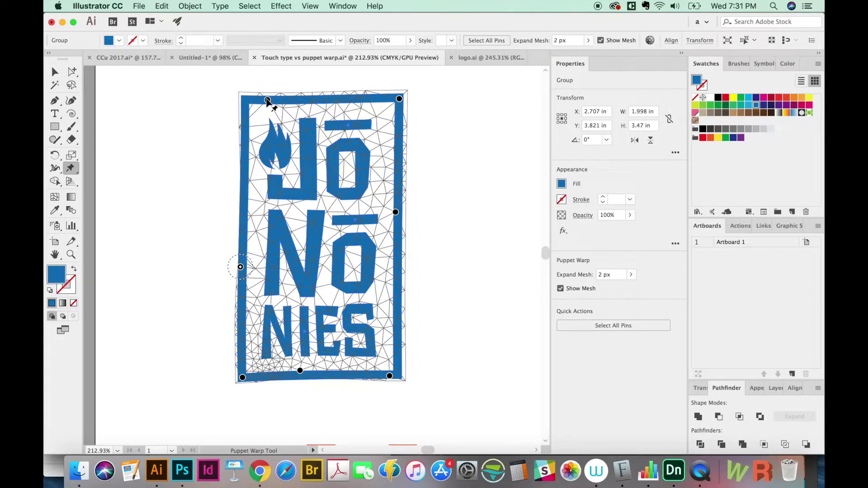
pyautogui.moveTo(268, 99); pyautogui.dragTo(263, 96)
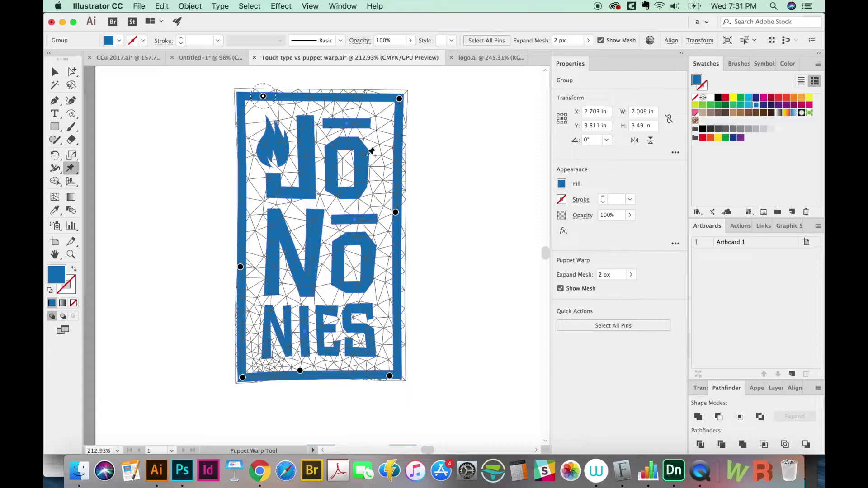
pyautogui.click(407, 155)
# Select the warped logo group, undoing an accidental move.
pyautogui.press('a')
pyautogui.click(393, 161)
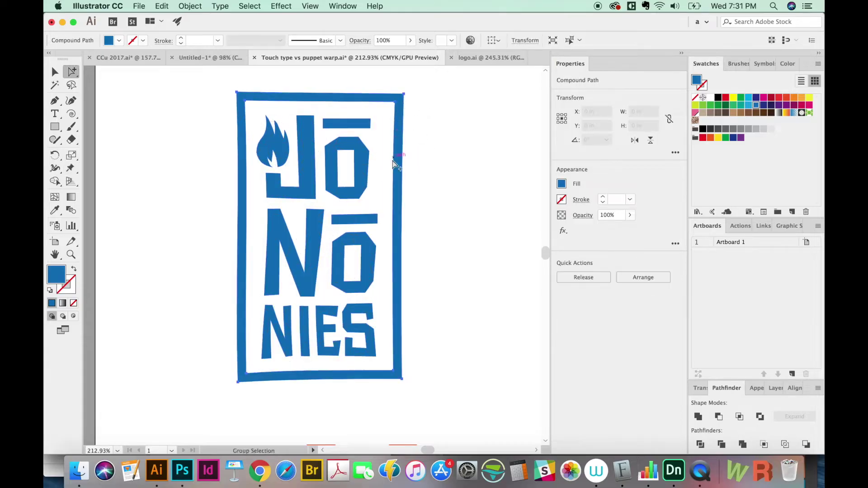
pyautogui.click(411, 143)
pyautogui.press('v')
pyautogui.click(330, 286)
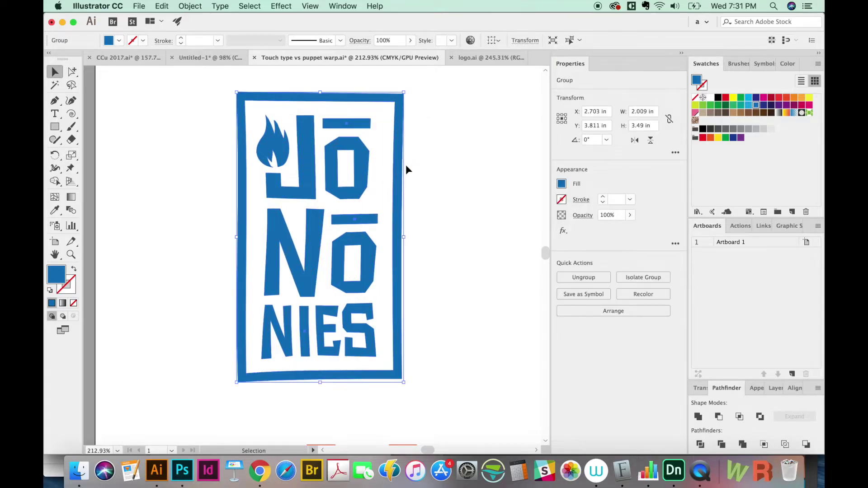
pyautogui.moveTo(406, 164); pyautogui.dragTo(430, 131)
pyautogui.hotkey('ctrl', 'z')
# Select the frame path, undo its deletion, and pick the JŌ letters and flame.
pyautogui.press('a')
pyautogui.click(397, 132)
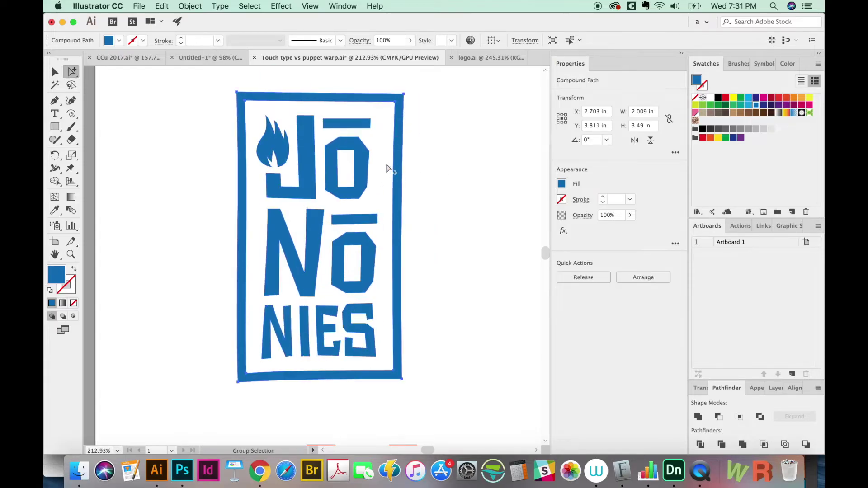
pyautogui.press('Delete')
pyautogui.hotkey('ctrl', 'z')
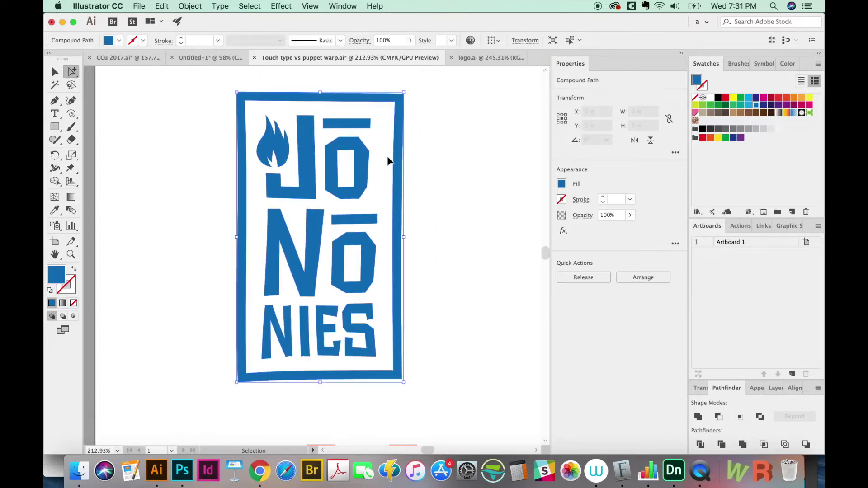
pyautogui.press('alt')
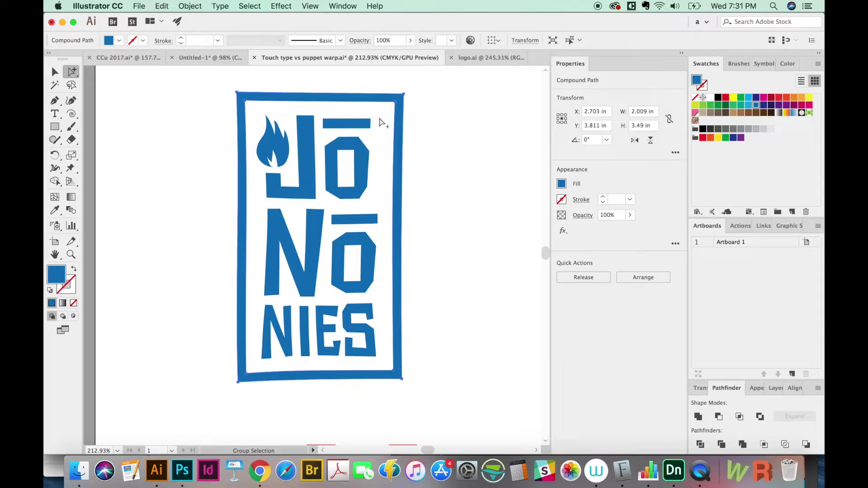
pyautogui.keyDown('shift'); pyautogui.click(310, 199); pyautogui.keyUp('shift')
pyautogui.keyDown('shift'); pyautogui.click(351, 141); pyautogui.keyUp('shift')
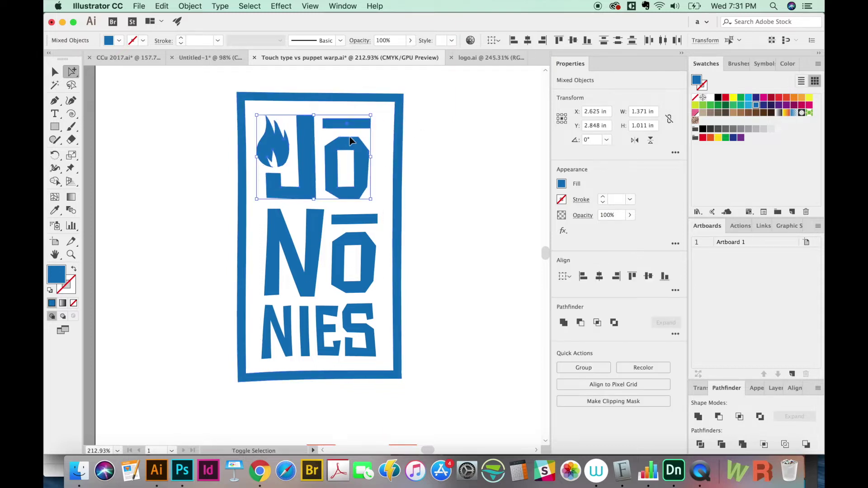
pyautogui.hotkey('ctrl', 'shift', 'a')
# Select the lettering group and switch to Puppet Warp from the Free Transform flyout.
pyautogui.click(71, 169)
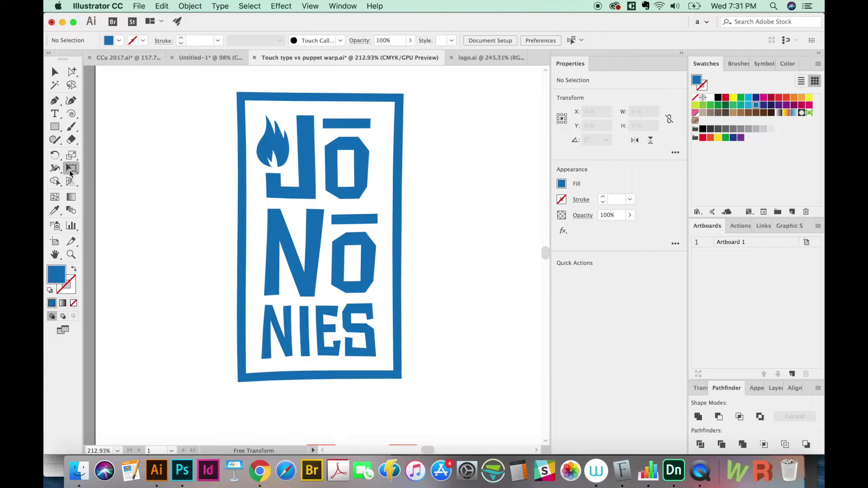
pyautogui.click(73, 170)
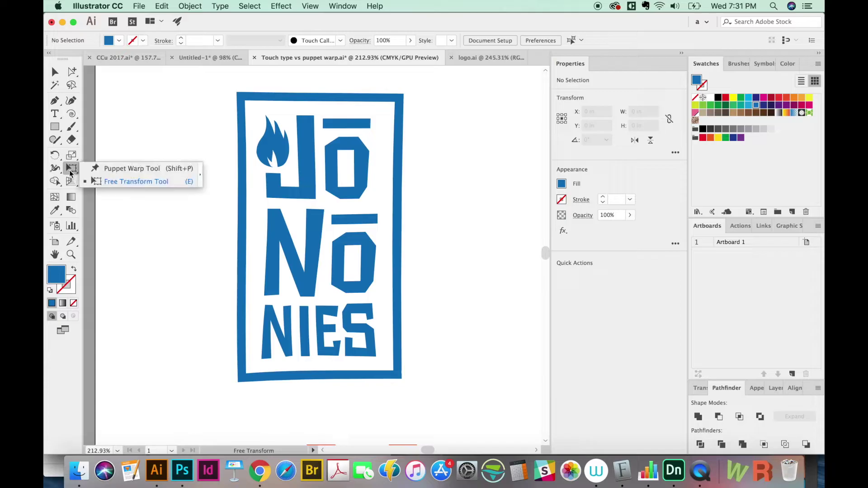
pyautogui.click(110, 170)
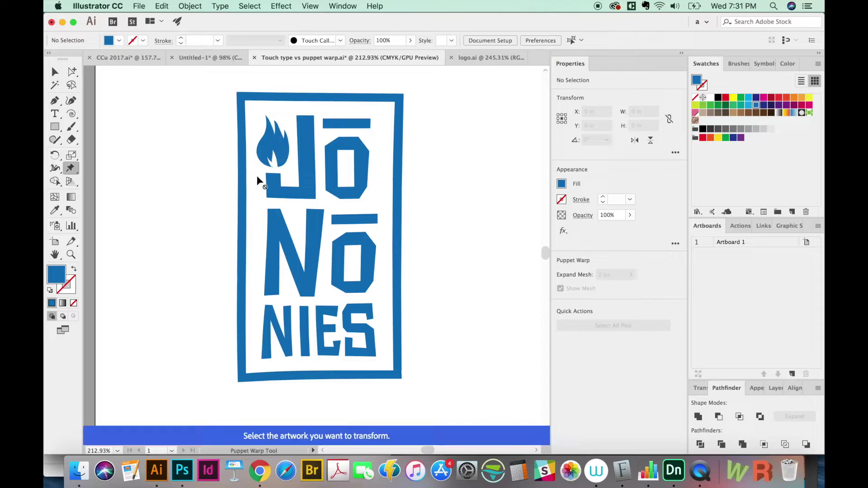
pyautogui.click(55, 74)
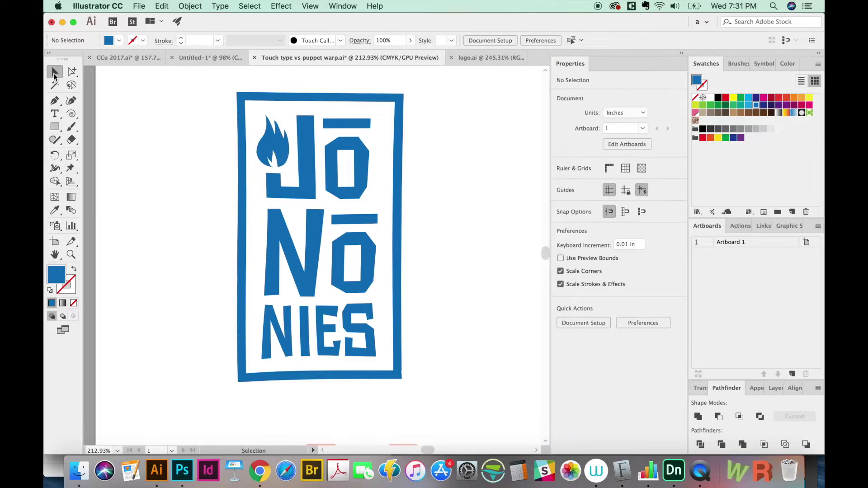
pyautogui.click(302, 179)
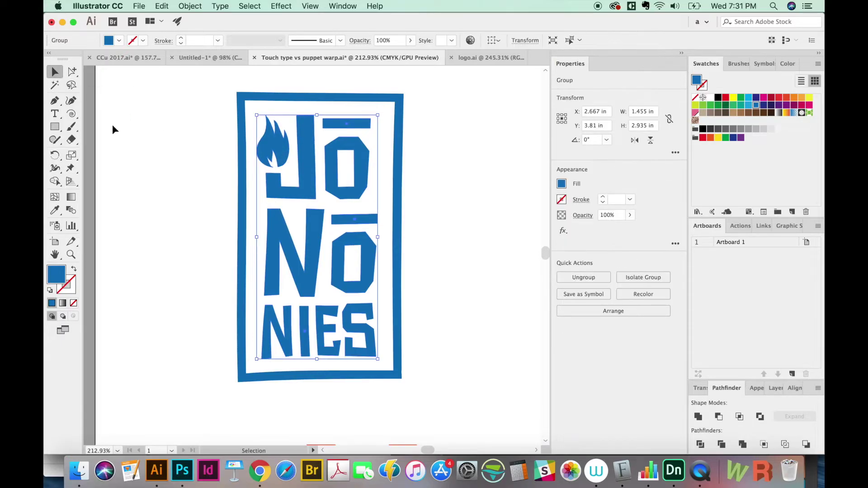
pyautogui.click(74, 168)
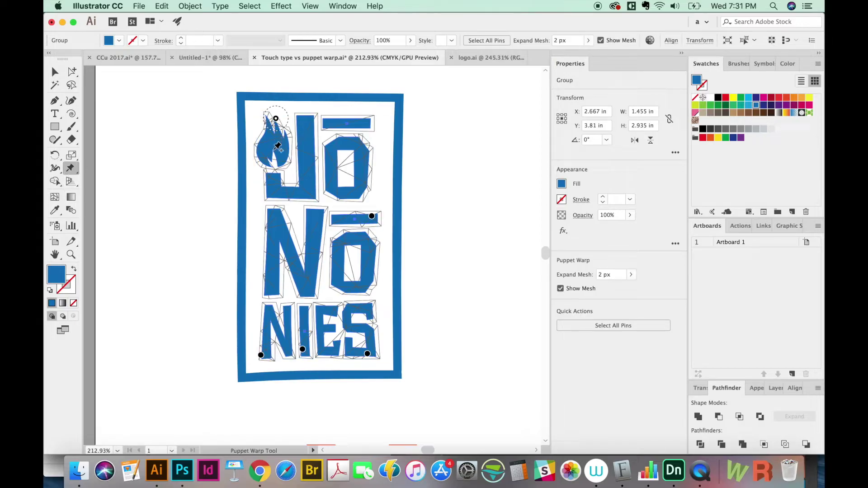
# Pin the N's corners and pull its top-right and lower-left to warp it.
pyautogui.click(276, 215)
pyautogui.click(307, 292)
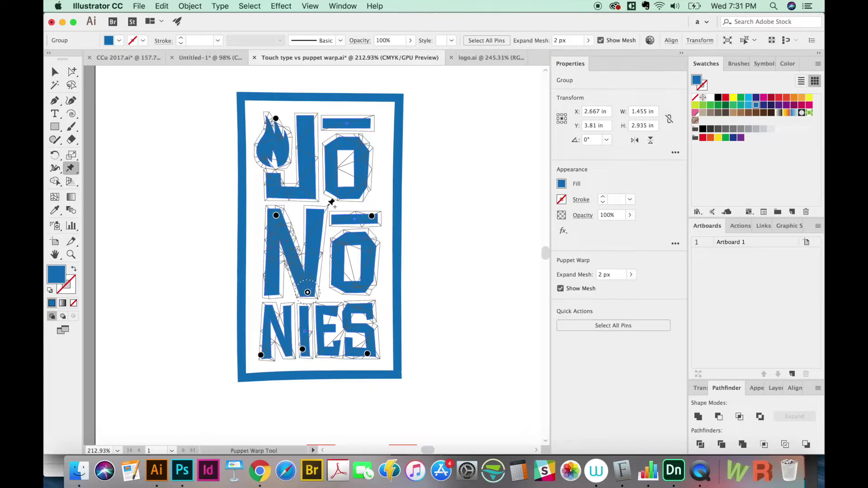
pyautogui.click(316, 215)
pyautogui.moveTo(316, 217); pyautogui.dragTo(309, 215)
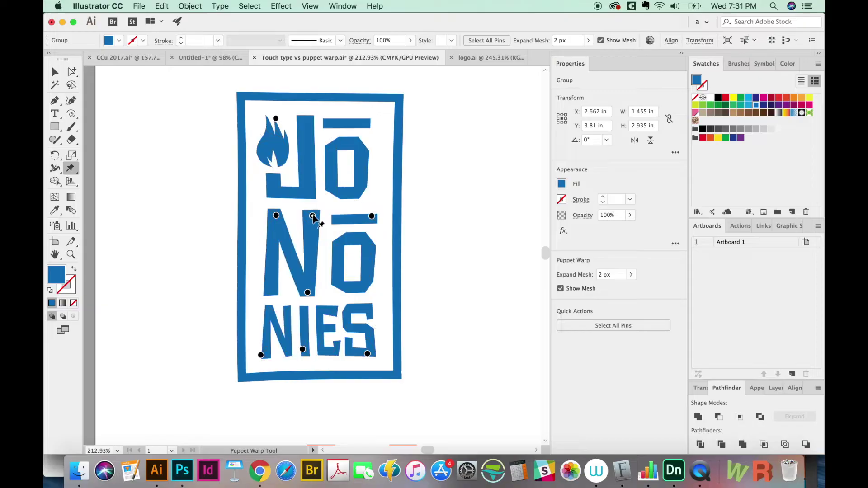
pyautogui.click(269, 293)
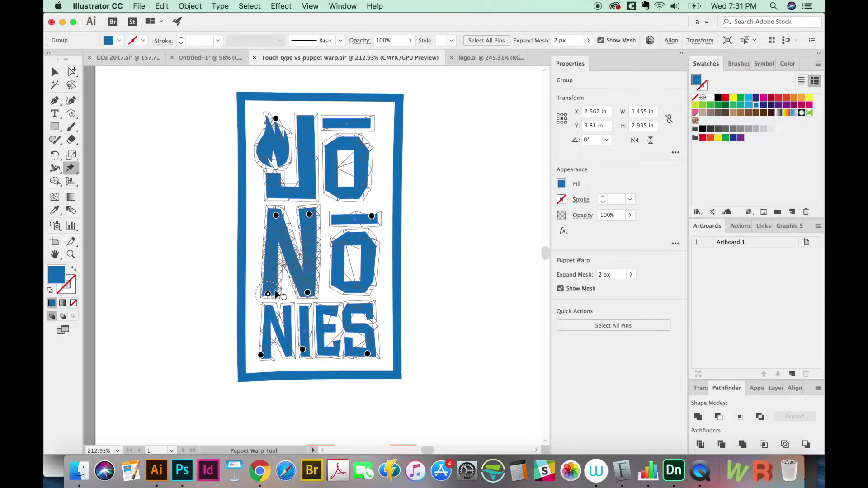
pyautogui.moveTo(270, 292); pyautogui.dragTo(272, 294)
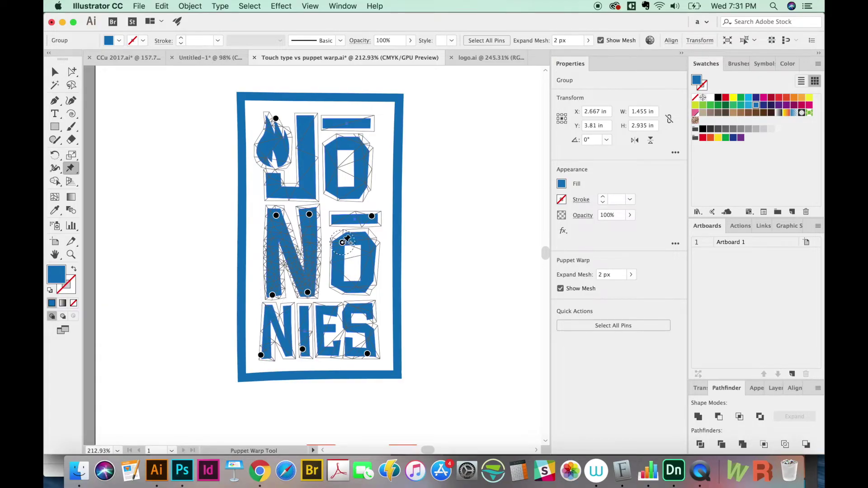
# Pin the lower O's corners and tilt the bar above it.
pyautogui.click(366, 288)
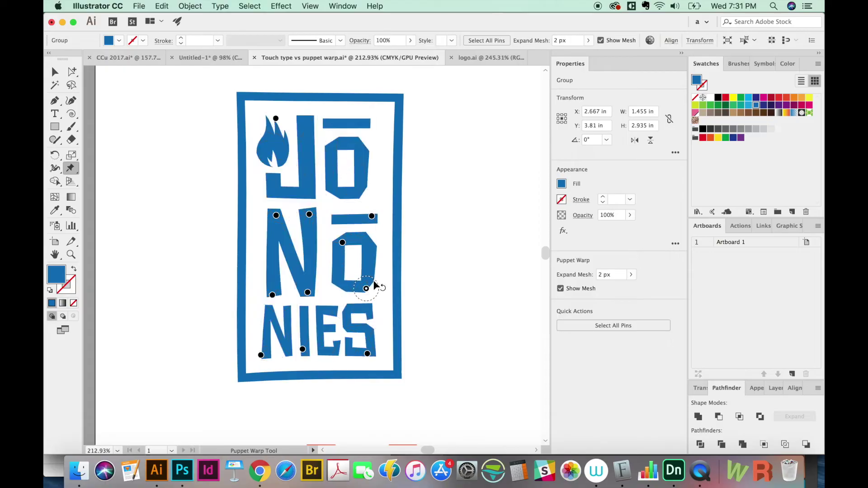
pyautogui.click(372, 237)
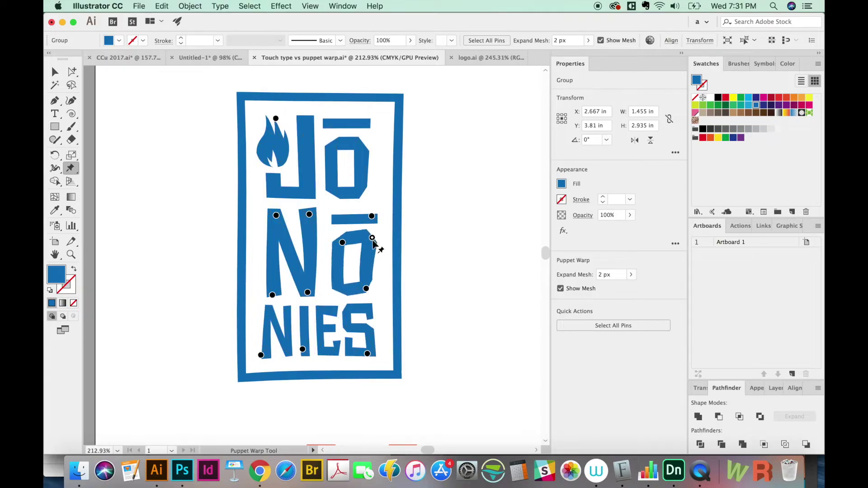
pyautogui.click(341, 284)
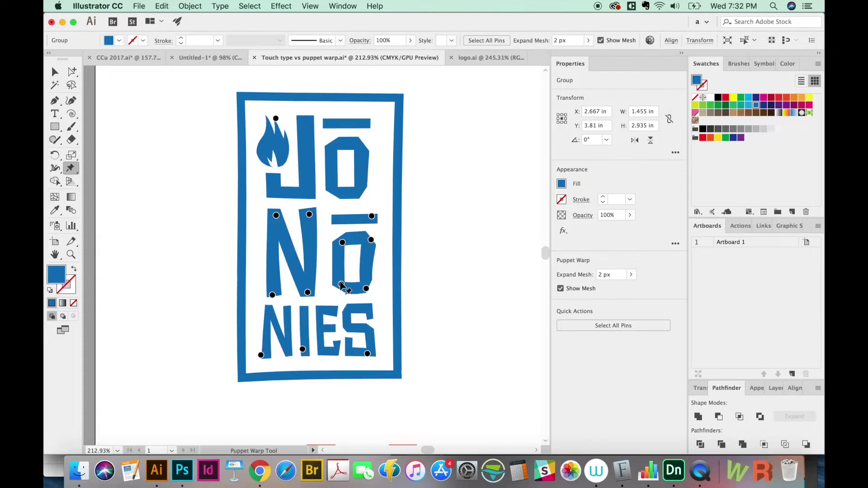
pyautogui.click(346, 219)
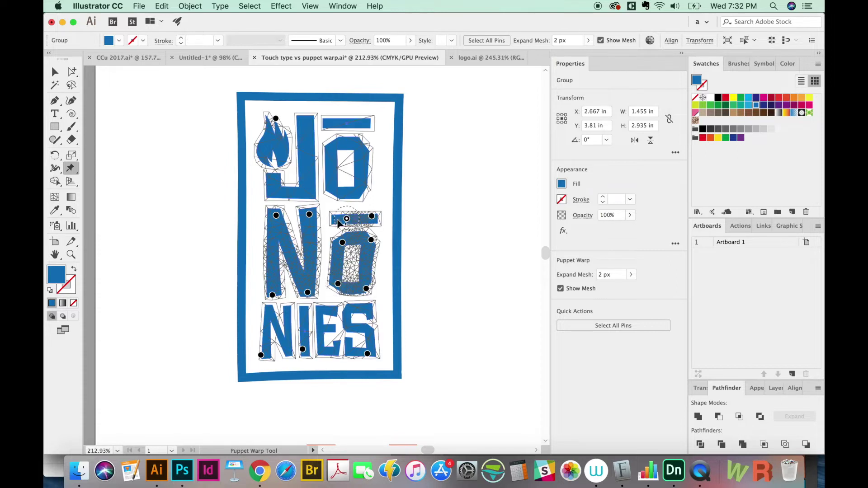
pyautogui.moveTo(338, 225); pyautogui.dragTo(348, 218)
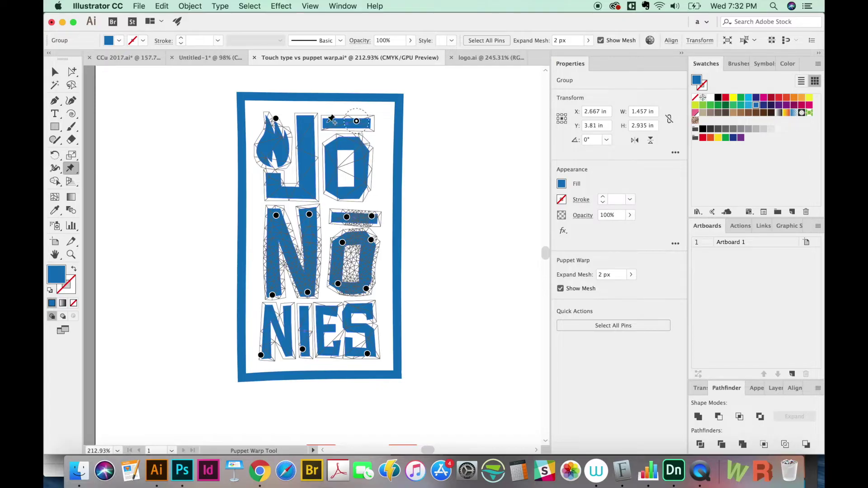
# Pin the top bar and upper O, then warp the upper O and its top-left corner.
pyautogui.click(327, 122)
pyautogui.moveTo(327, 123); pyautogui.dragTo(327, 123)
pyautogui.click(359, 148)
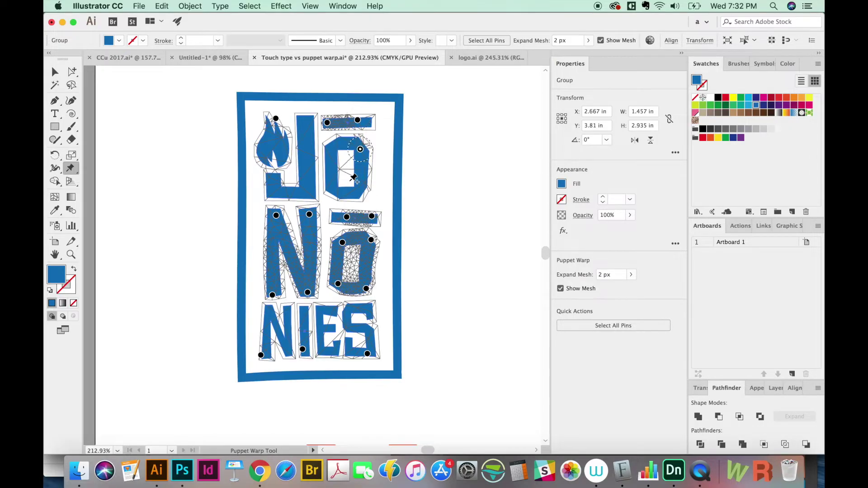
pyautogui.click(333, 190)
pyautogui.click(359, 181)
pyautogui.moveTo(365, 182); pyautogui.dragTo(368, 179)
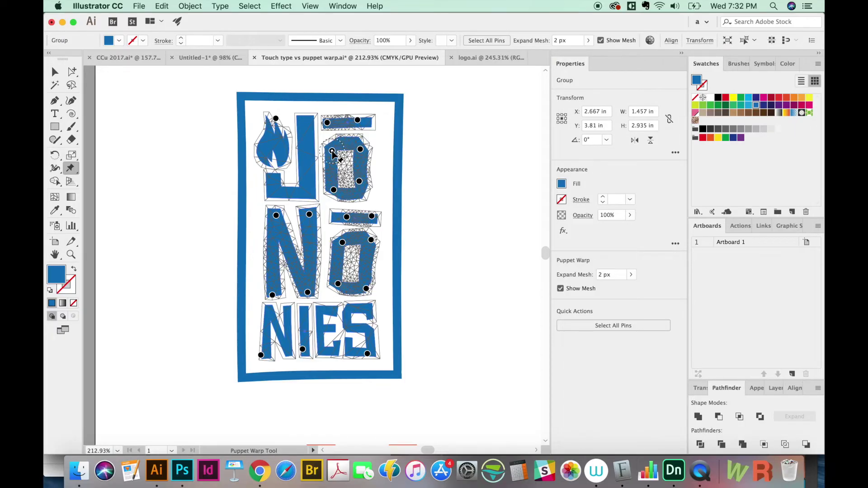
pyautogui.click(333, 150)
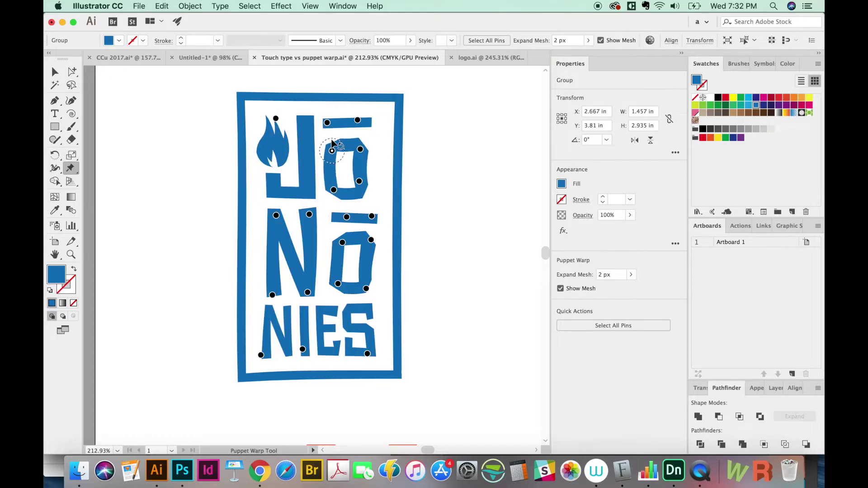
pyautogui.moveTo(333, 150); pyautogui.dragTo(343, 144)
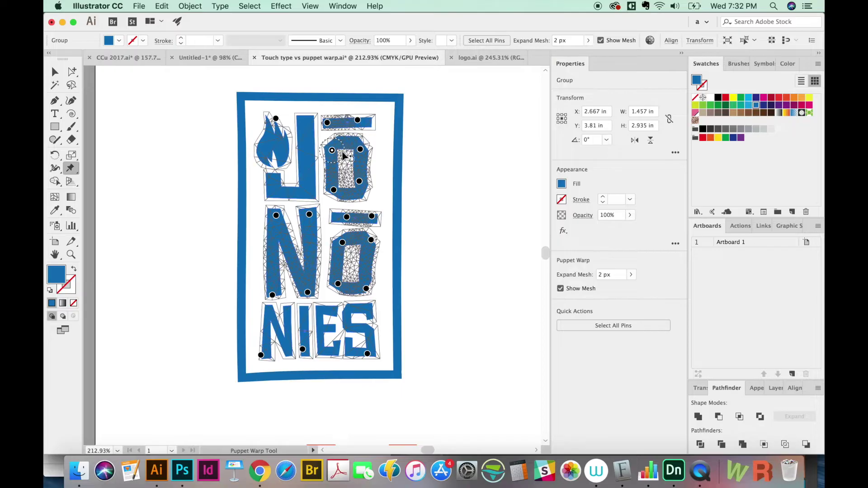
# Pin and warp the N and I of NIES.
pyautogui.click(290, 313)
pyautogui.moveTo(290, 317); pyautogui.dragTo(293, 319)
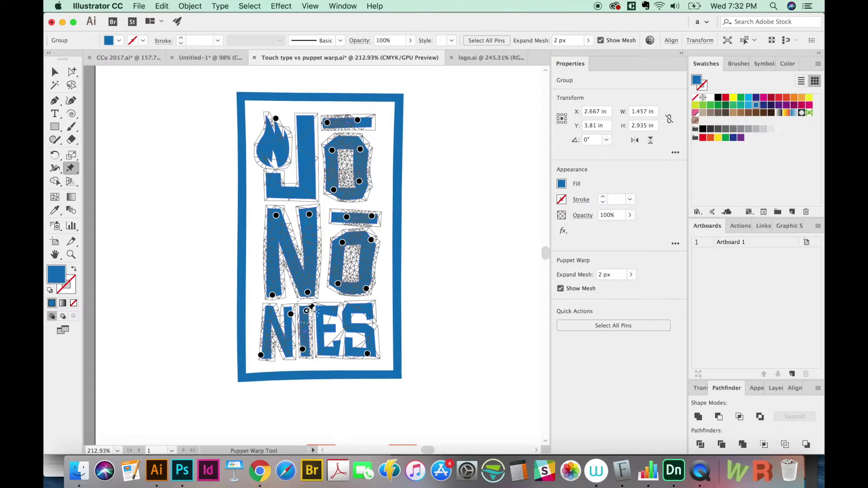
pyautogui.click(310, 311)
pyautogui.moveTo(309, 311); pyautogui.dragTo(329, 307)
# Pin and warp the E, then rotate the right part of the S.
pyautogui.click(326, 309)
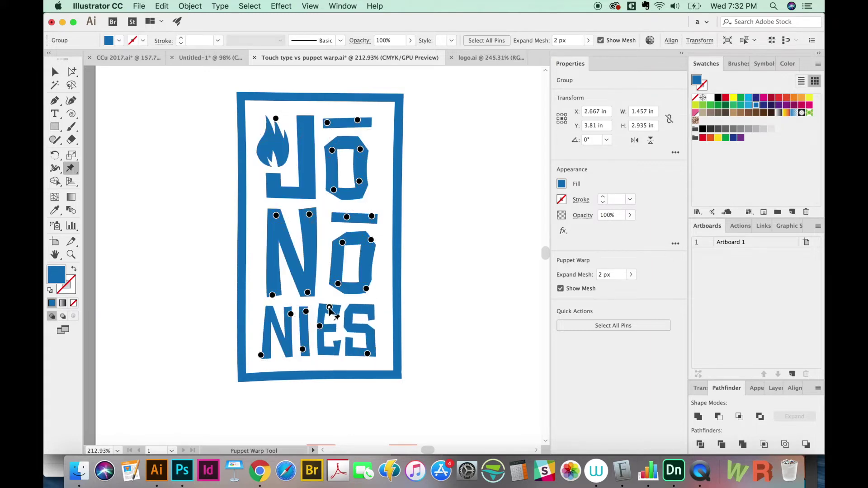
pyautogui.moveTo(323, 353); pyautogui.dragTo(321, 356)
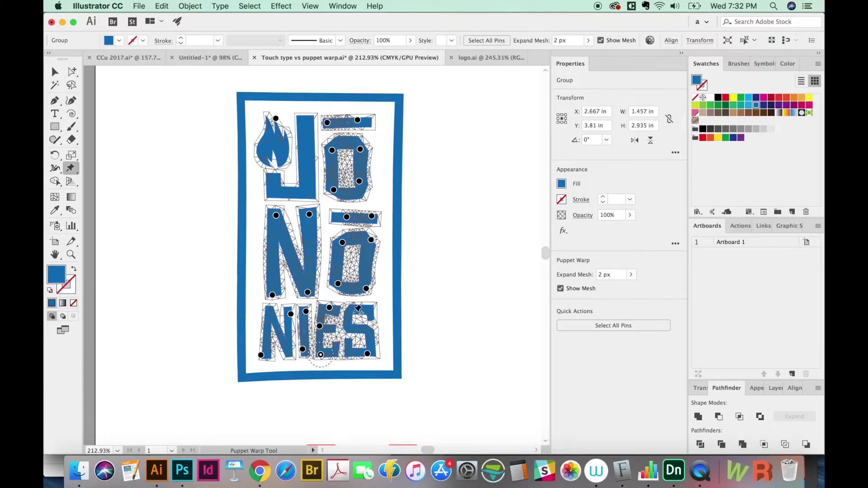
pyautogui.click(353, 313)
pyautogui.moveTo(378, 326); pyautogui.dragTo(378, 318)
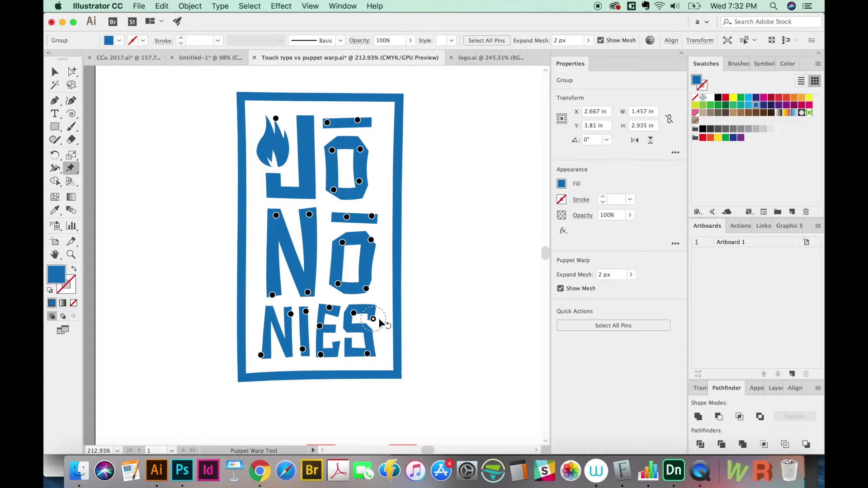
# Exit puppet warping and drag an anchor of the O's inner hole upward.
pyautogui.press('v')
pyautogui.click(416, 365)
pyautogui.moveTo(416, 364); pyautogui.dragTo(378, 408)
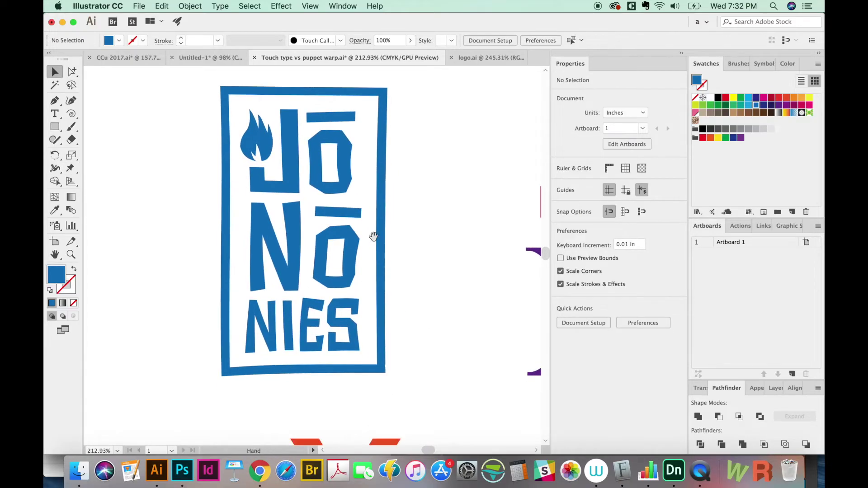
pyautogui.press('a')
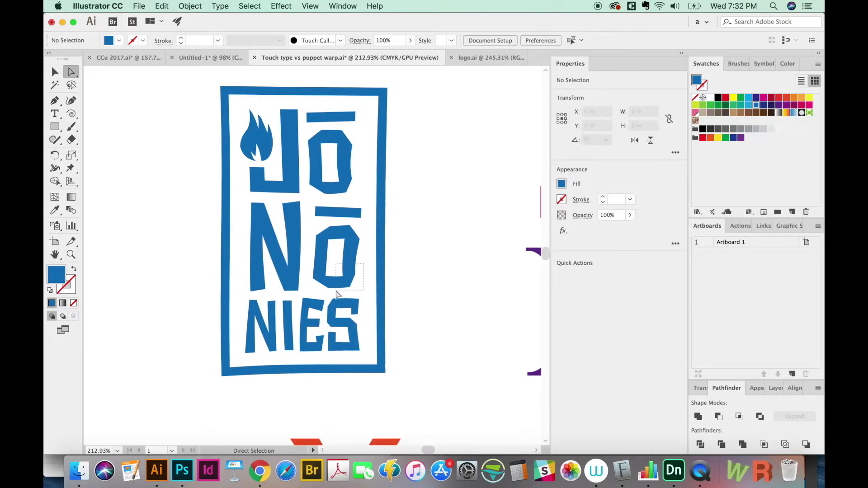
pyautogui.click(338, 294)
pyautogui.moveTo(348, 280); pyautogui.dragTo(360, 235)
pyautogui.press('super+shift+a')
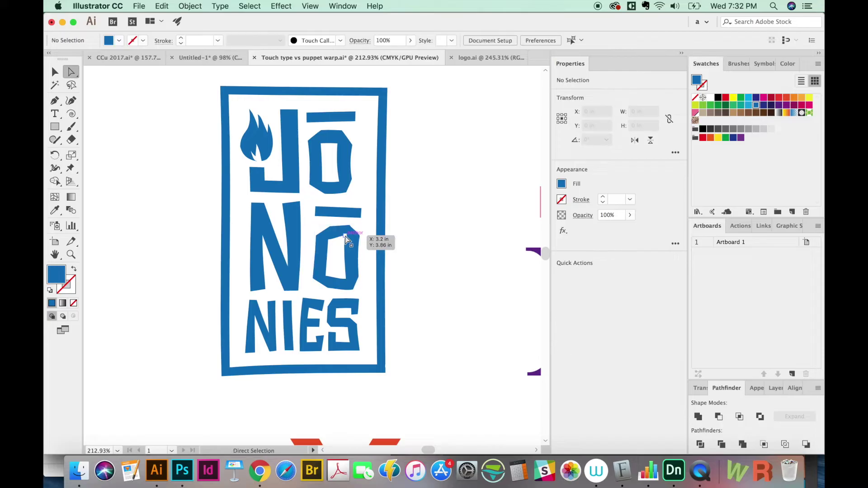
# Nudge another inner-O anchor up and pan to the purple N.
pyautogui.click(336, 246)
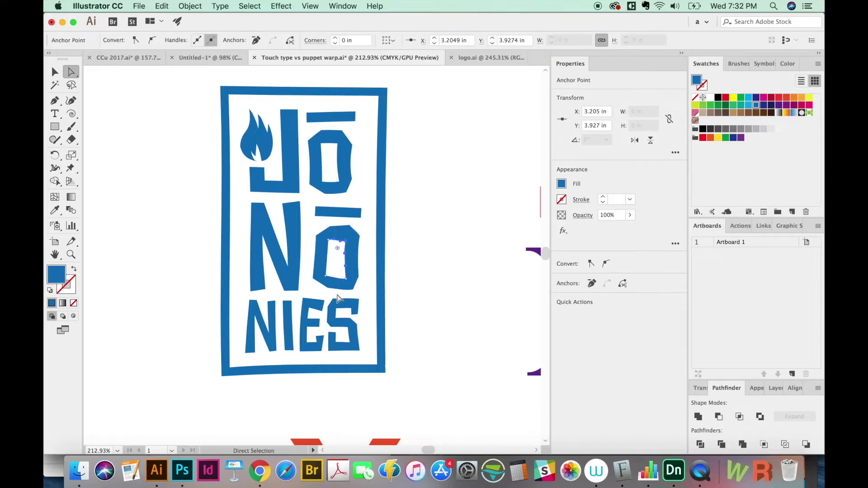
pyautogui.press('Up')
pyautogui.moveTo(339, 299); pyautogui.dragTo(314, 295)
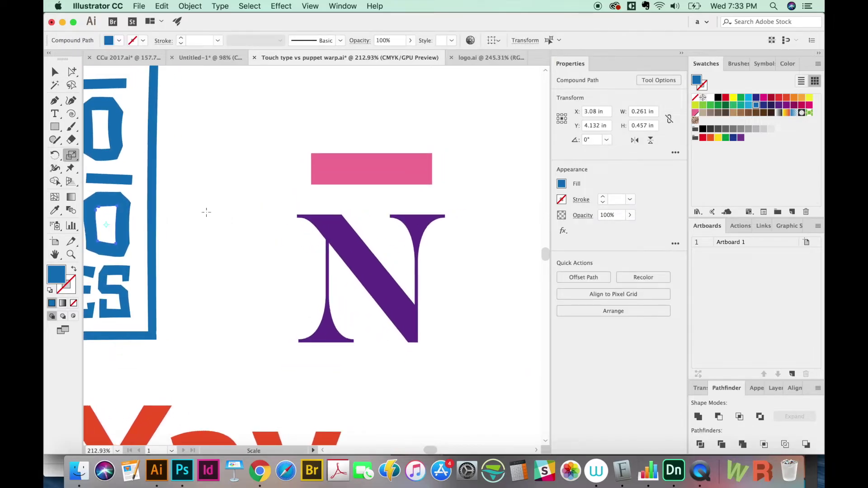
# Raise the pink bar above the N, checking the result in Outline view.
pyautogui.press('a')
pyautogui.moveTo(210, 161); pyautogui.dragTo(412, 203)
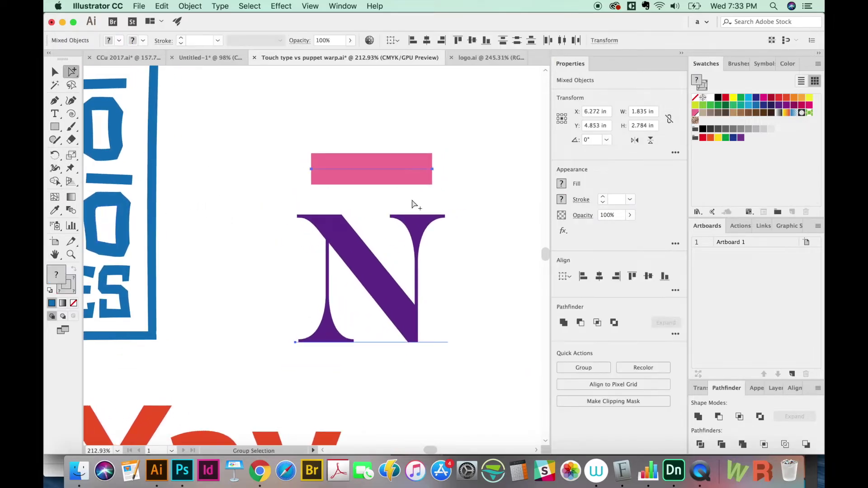
pyautogui.click(447, 156)
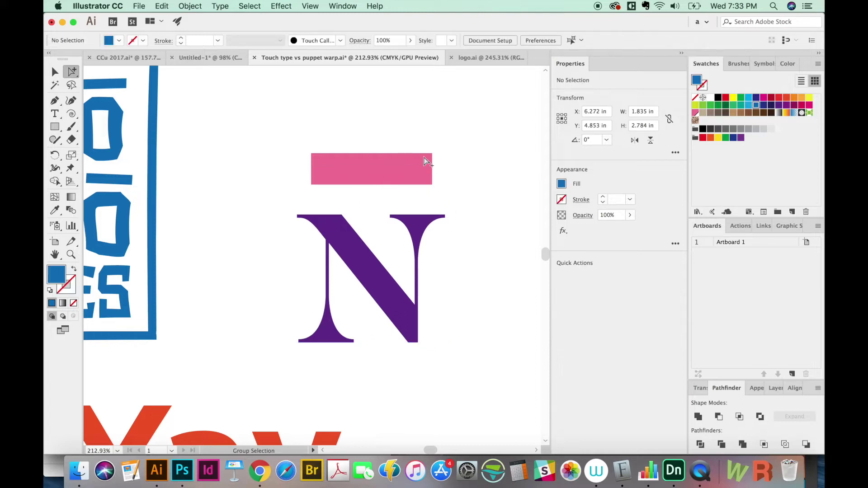
pyautogui.moveTo(401, 170); pyautogui.dragTo(397, 142)
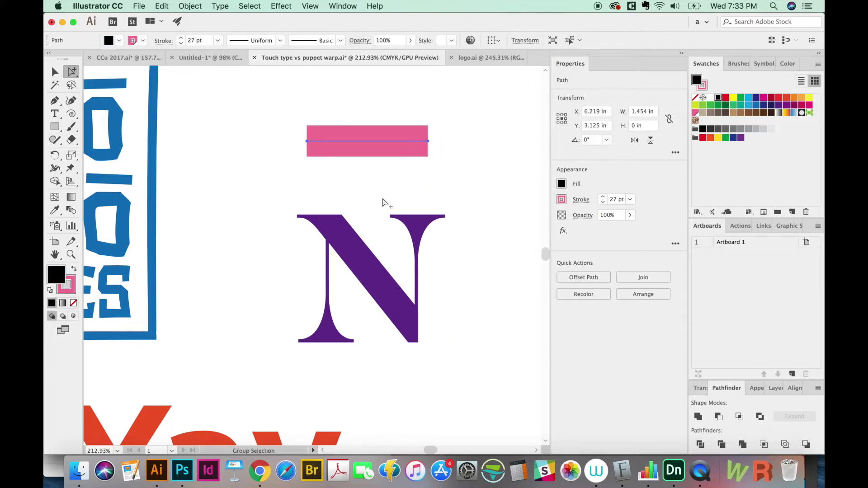
pyautogui.hotkey('ctrl', 'y')
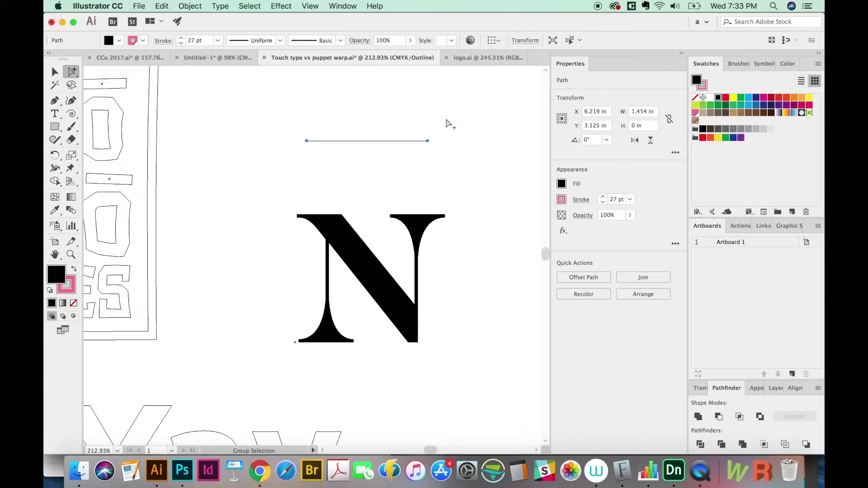
pyautogui.press('v')
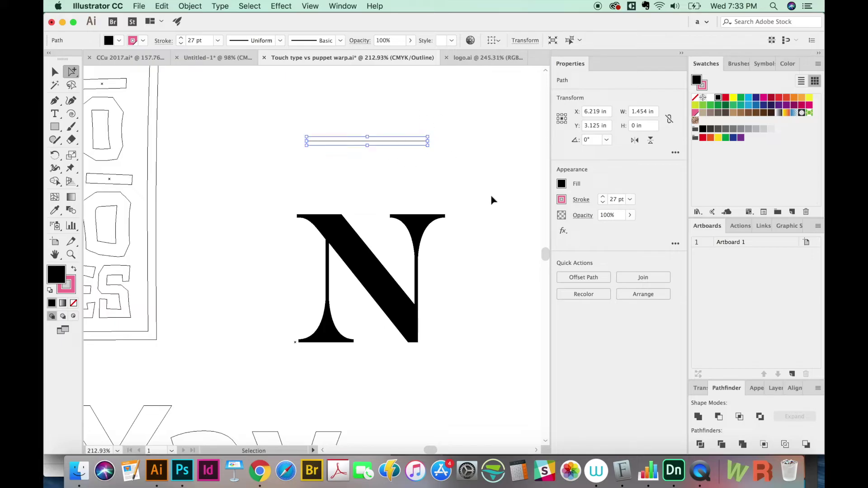
pyautogui.press('cmd+y')
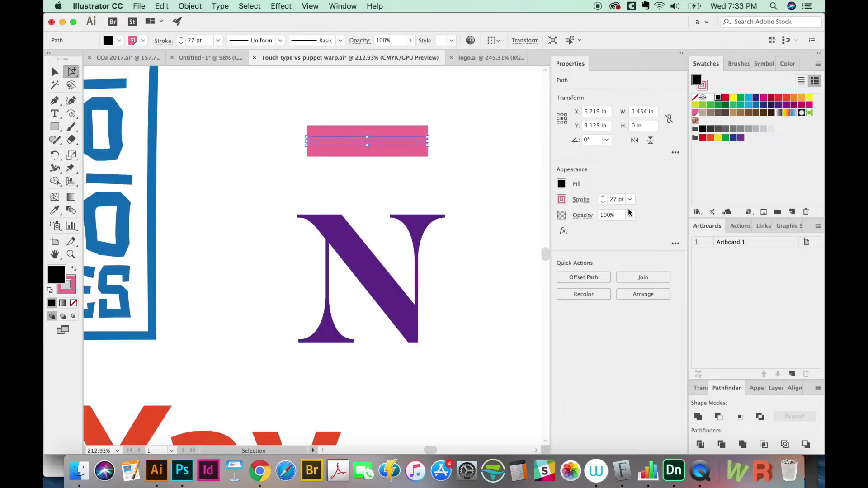
pyautogui.press('a')
pyautogui.moveTo(392, 196); pyautogui.dragTo(403, 189)
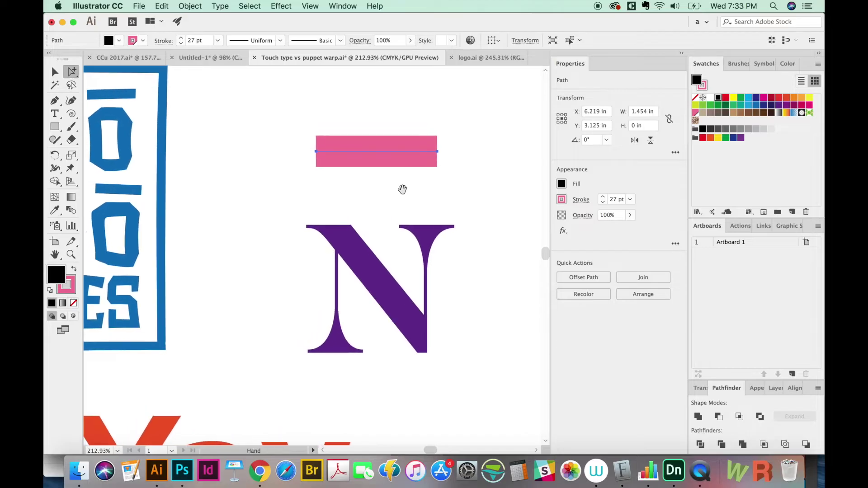
# Pin the pink bar's ends and middle, then lift the right end and shift the left end.
pyautogui.click(71, 169)
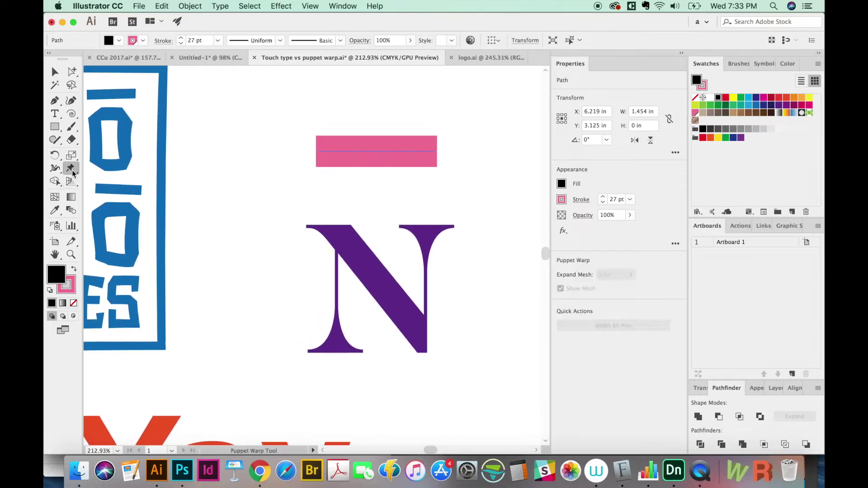
pyautogui.click(325, 151)
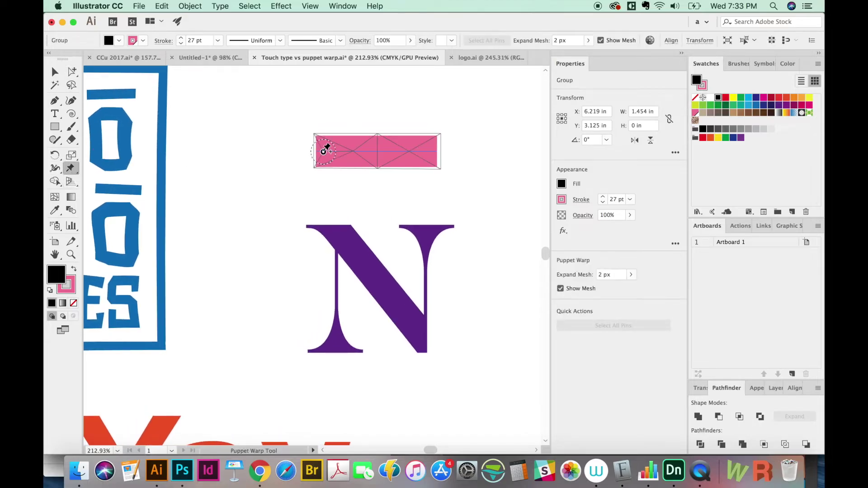
pyautogui.click(431, 151)
pyautogui.click(381, 152)
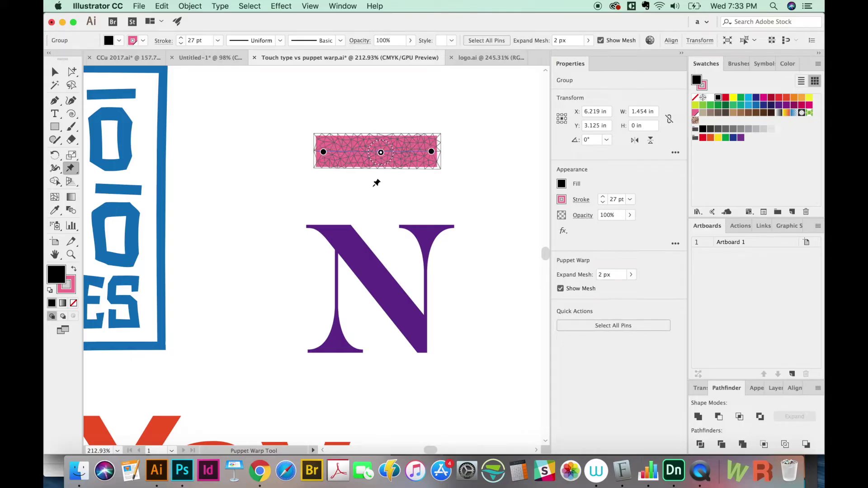
pyautogui.moveTo(431, 152); pyautogui.dragTo(430, 138)
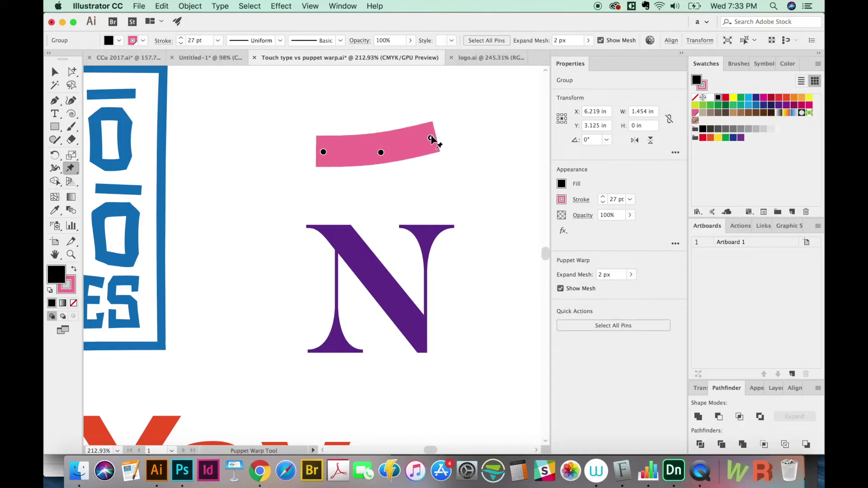
pyautogui.moveTo(324, 154); pyautogui.dragTo(330, 160)
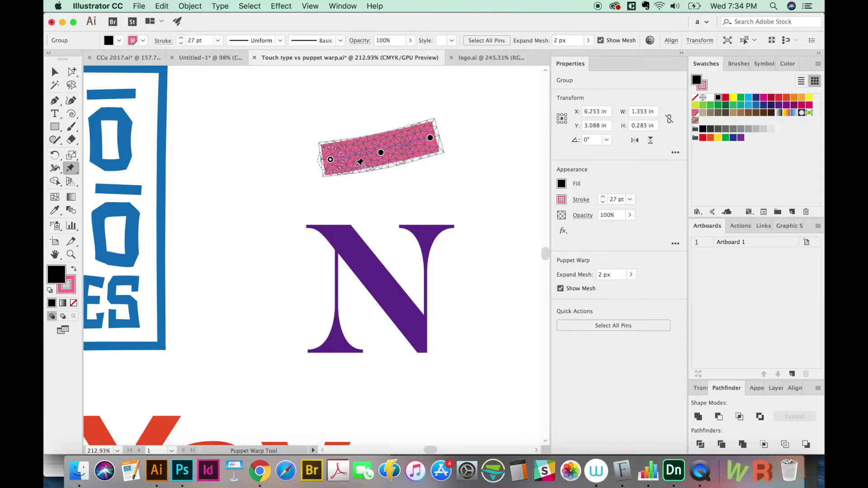
pyautogui.hotkey('shift', 'w')
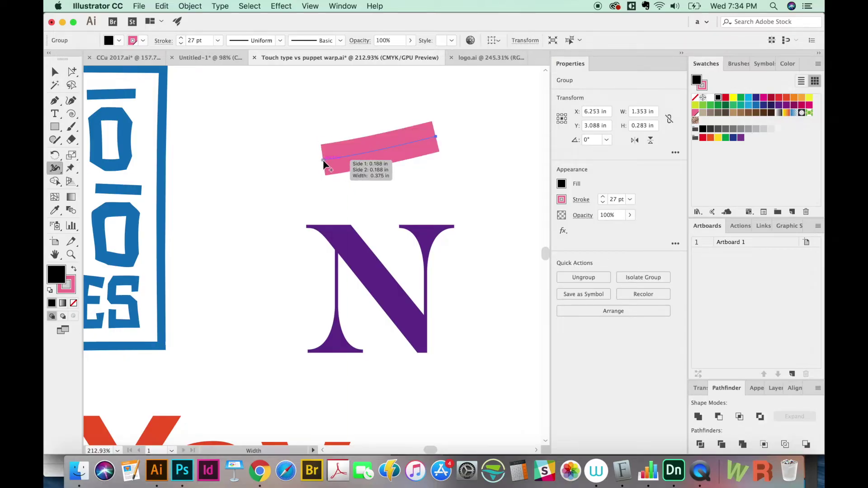
# Widen the middle of the pink stroke and taper both ends to points.
pyautogui.doubleClick(378, 150)
pyautogui.click(439, 305)
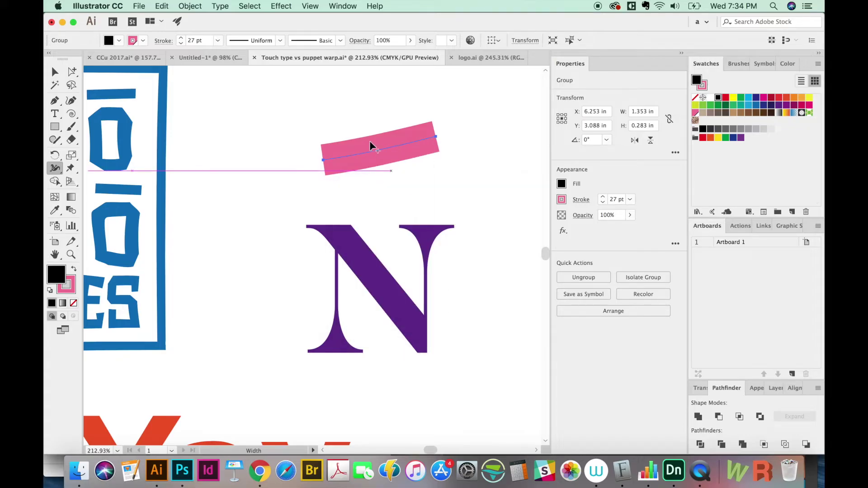
pyautogui.moveTo(383, 162); pyautogui.dragTo(386, 167)
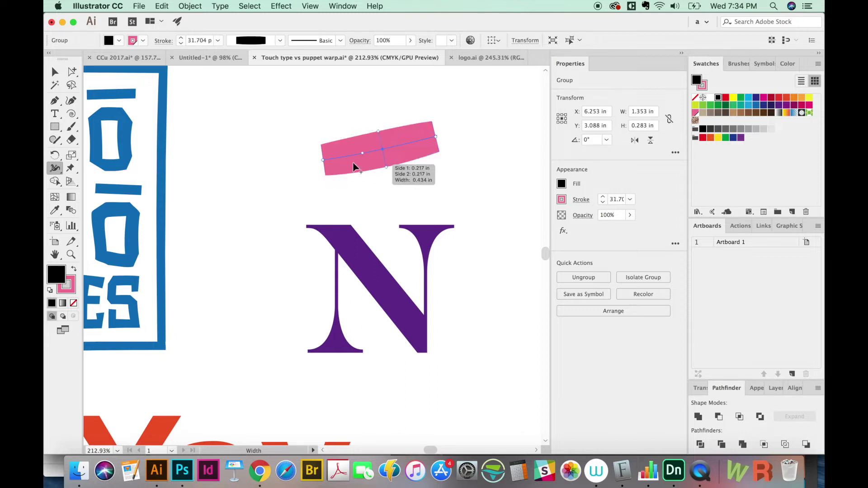
pyautogui.moveTo(324, 145); pyautogui.dragTo(324, 157)
pyautogui.moveTo(435, 141); pyautogui.dragTo(435, 139)
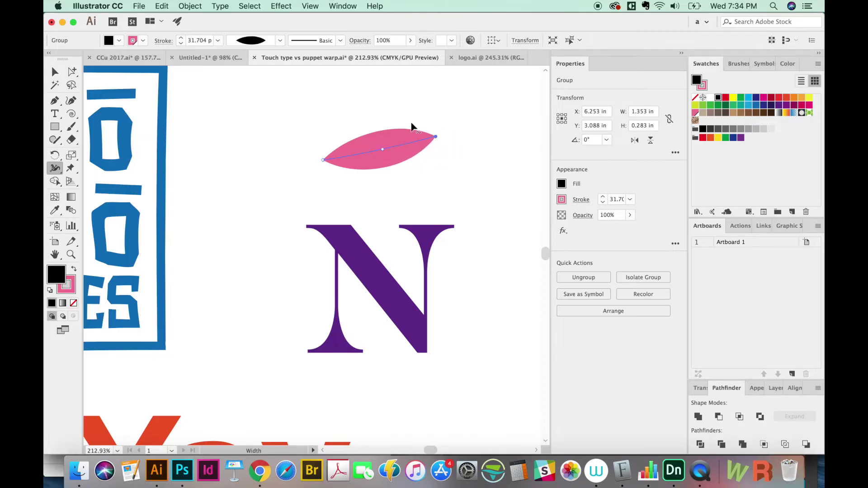
pyautogui.hotkey('shift', 'e')
# Re-bend the pink leaf into a gentle S-curve by moving its middle, right and left puppet pins.
pyautogui.moveTo(381, 155); pyautogui.dragTo(376, 138)
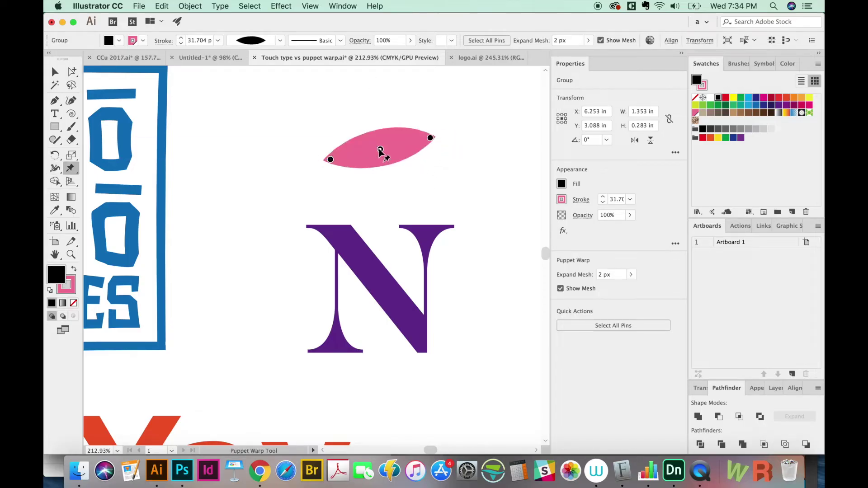
pyautogui.moveTo(429, 139); pyautogui.dragTo(441, 137)
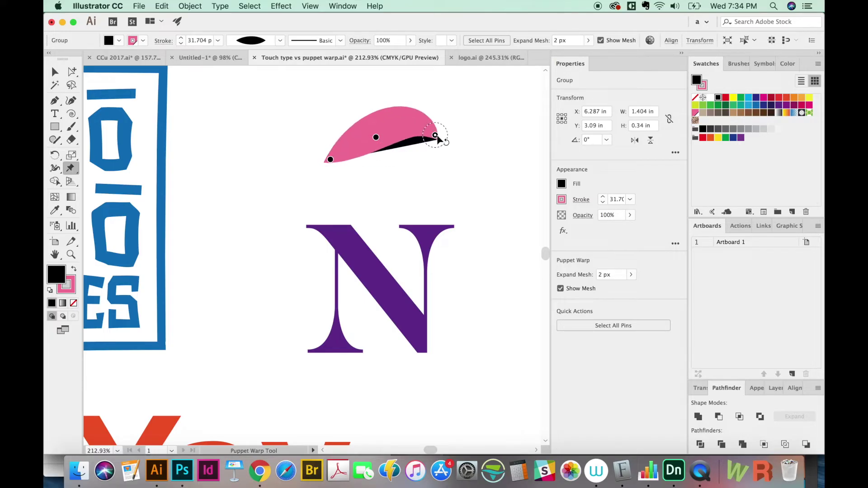
pyautogui.moveTo(441, 138); pyautogui.dragTo(443, 136)
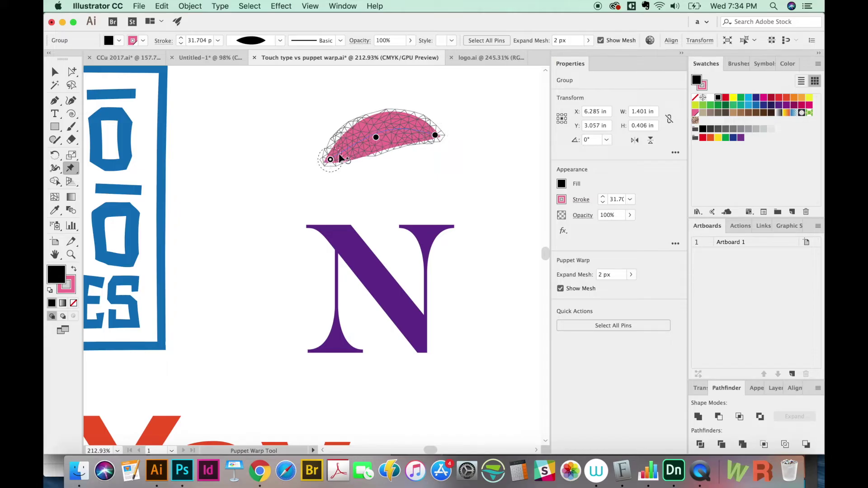
pyautogui.moveTo(341, 159); pyautogui.dragTo(341, 165)
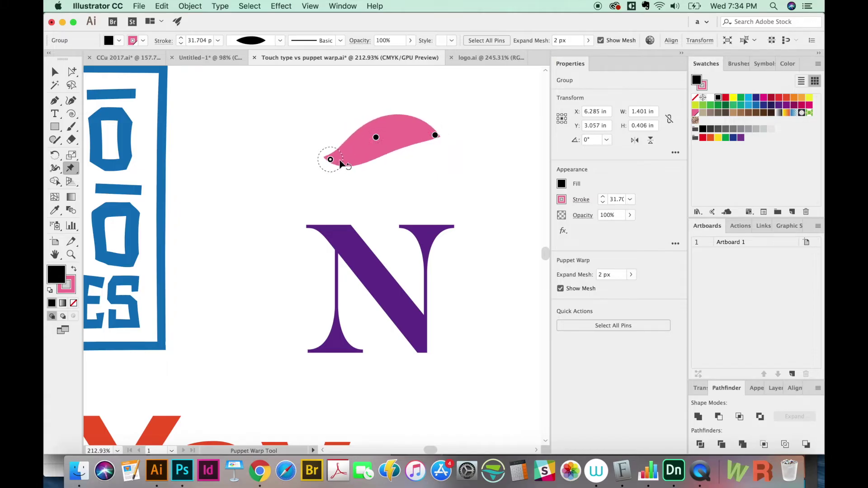
pyautogui.moveTo(341, 164); pyautogui.dragTo(433, 129)
pyautogui.moveTo(330, 160); pyautogui.dragTo(330, 161)
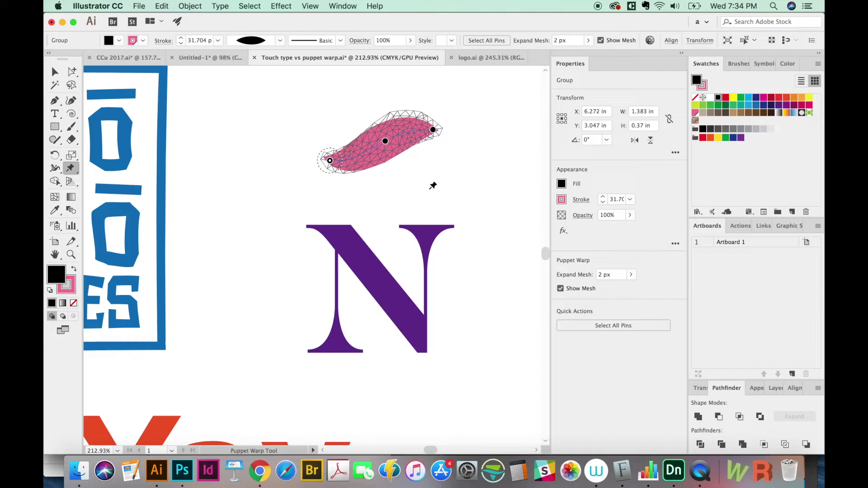
# Rotate the pink swoosh to a steep diagonal, move it onto the N and enlarge it.
pyautogui.click(458, 208)
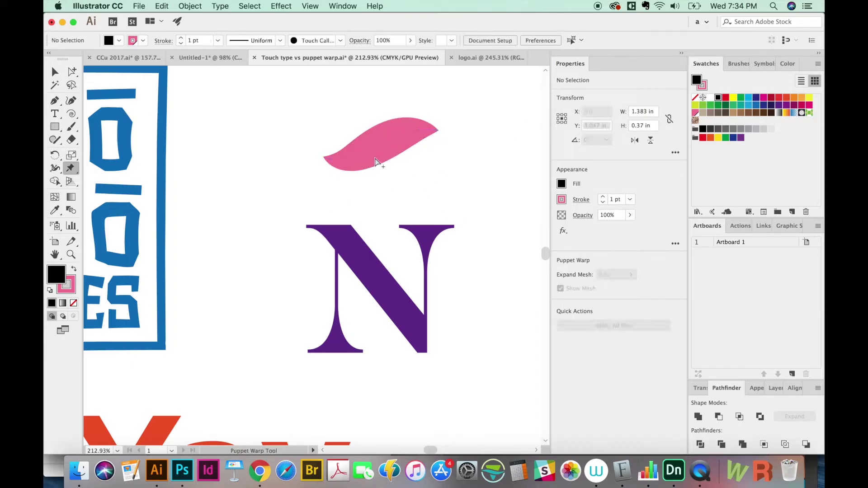
pyautogui.click(382, 151)
pyautogui.press('e')
pyautogui.moveTo(470, 155)
pyautogui.mouseDown()
pyautogui.moveTo(398, 102)
pyautogui.moveTo(450, 110)
pyautogui.mouseUp()
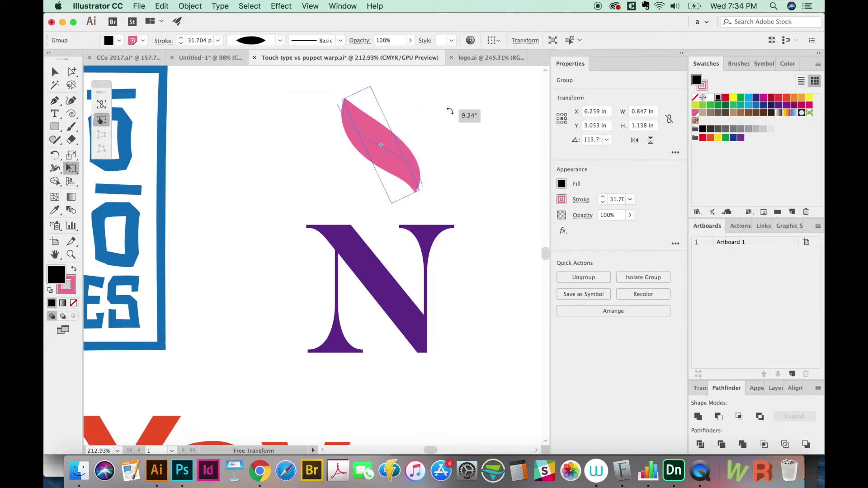
pyautogui.press('v')
pyautogui.moveTo(398, 155); pyautogui.dragTo(387, 275)
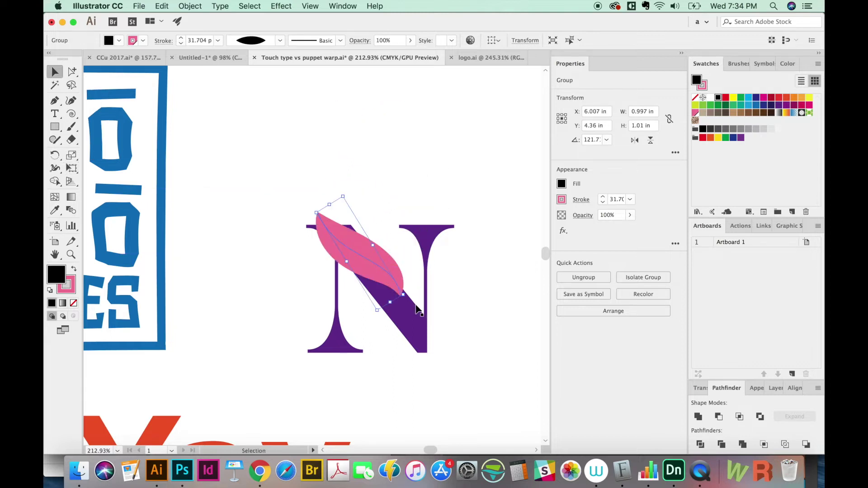
pyautogui.moveTo(404, 295)
pyautogui.mouseDown()
pyautogui.moveTo(454, 355)
pyautogui.moveTo(512, 313)
pyautogui.moveTo(503, 334)
pyautogui.mouseUp()
# Delete the pink swoosh and select the purple N.
pyautogui.press('e')
pyautogui.press('v')
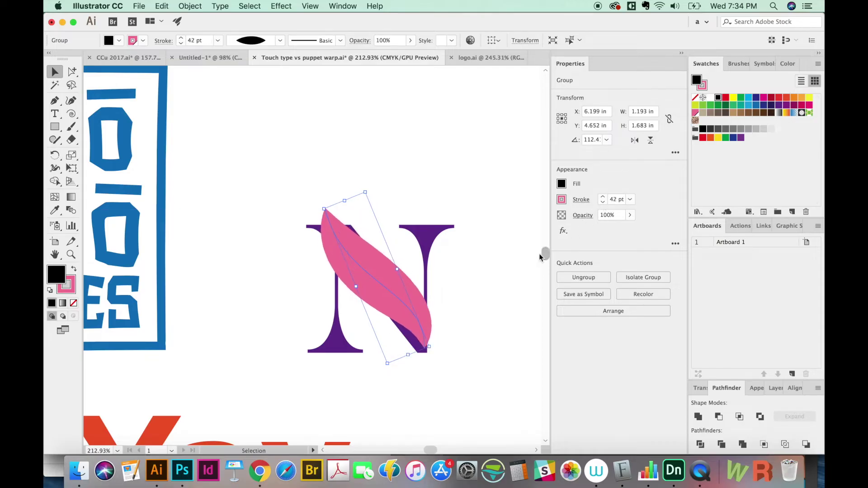
pyautogui.press('a')
pyautogui.press('Delete')
pyautogui.click(412, 339)
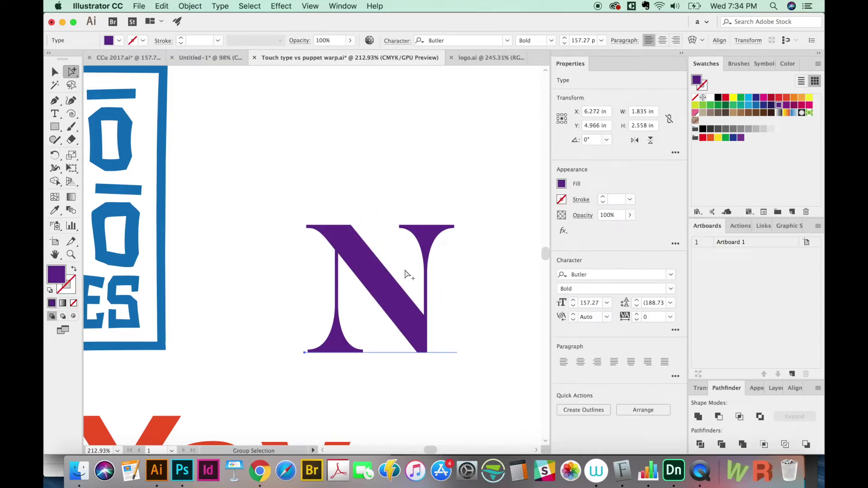
# Duplicate the N to the upper right and convert the lower N to outlines.
pyautogui.moveTo(405, 275); pyautogui.dragTo(501, 87)
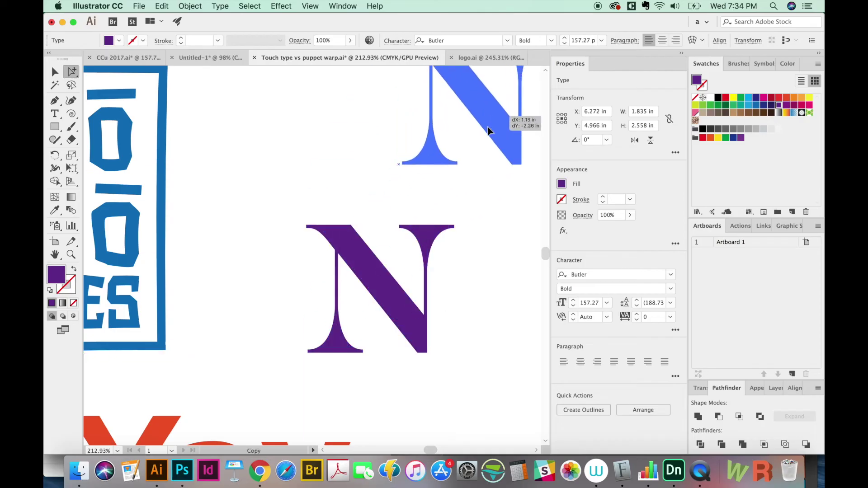
pyautogui.click(400, 301)
pyautogui.hotkey('ctrl', 'shift', 'o')
pyautogui.hotkey('ctrl', 'shift', 'a')
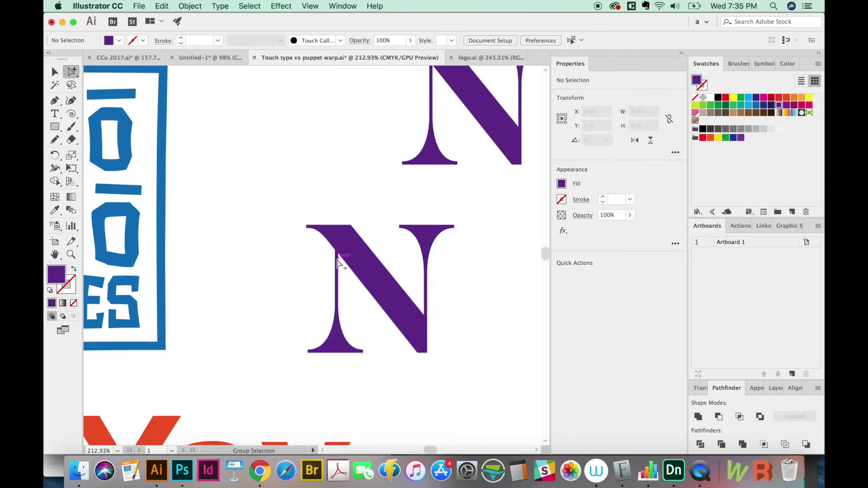
pyautogui.click(341, 252)
# Try a freehand redraw along the N's left stem, then undo it.
pyautogui.press('n')
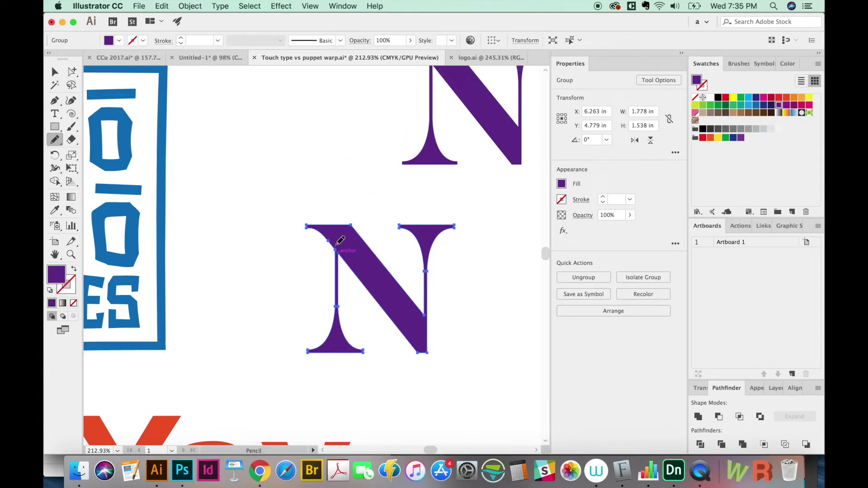
pyautogui.moveTo(343, 251); pyautogui.dragTo(347, 310)
pyautogui.hotkey('ctrl', 'z')
pyautogui.hotkey('ctrl', 'z')
pyautogui.hotkey('ctrl', 'z')
pyautogui.hotkey('ctrl', 'z')
pyautogui.scroll(-2, 423, 293)
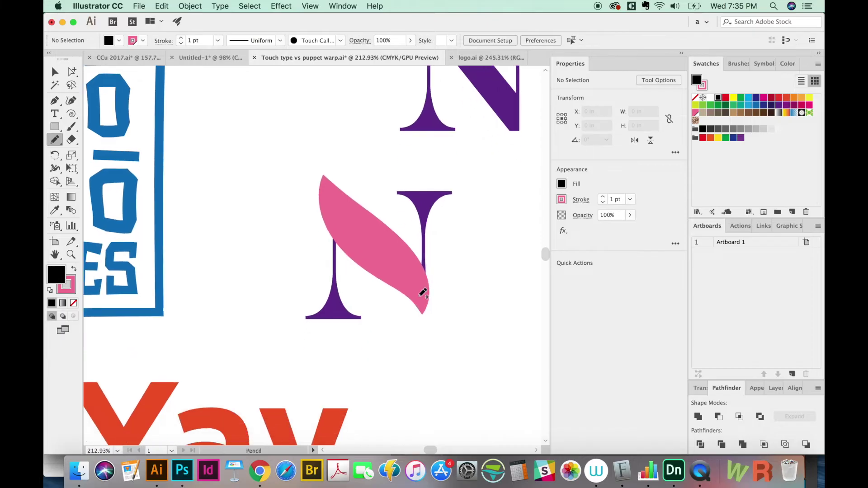
# Position the pink leaf stroke over the N's diagonal and set its weight to 38 pt.
pyautogui.press('a')
pyautogui.click(373, 256)
pyautogui.moveTo(373, 256); pyautogui.dragTo(378, 266)
pyautogui.click(612, 200)
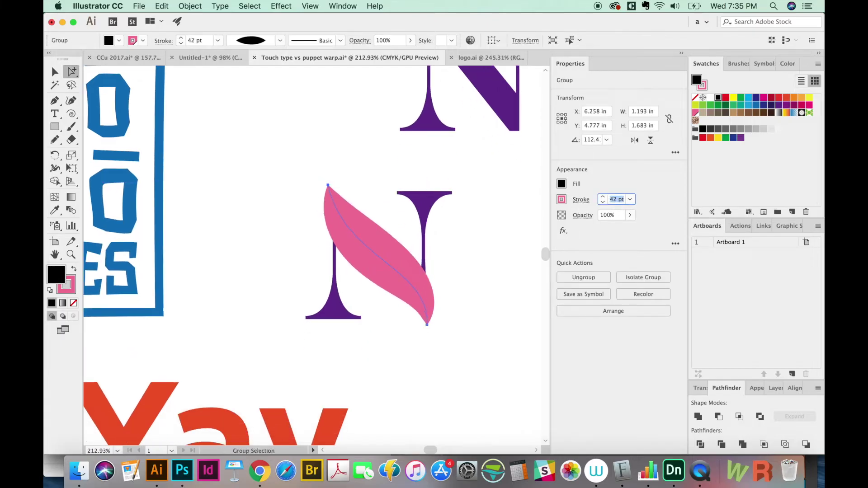
pyautogui.write('38')
pyautogui.press('Return')
pyautogui.click(442, 261)
pyautogui.scroll(-1, 442, 262)
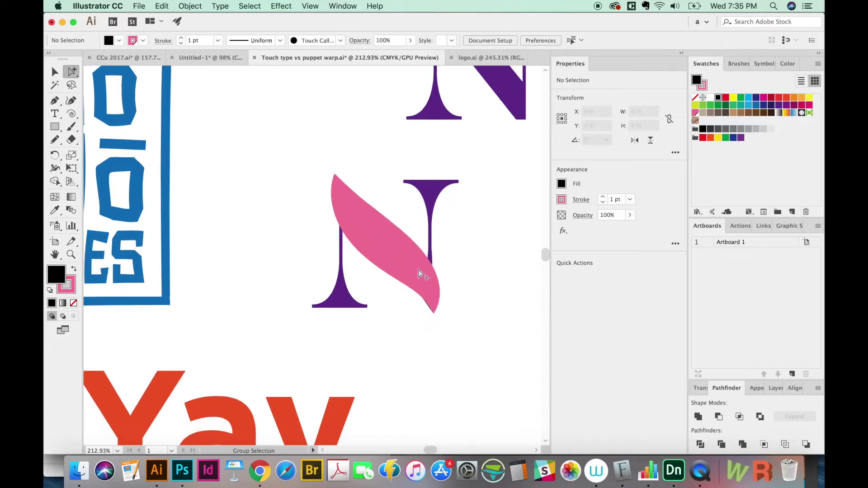
pyautogui.click(418, 275)
pyautogui.click(399, 341)
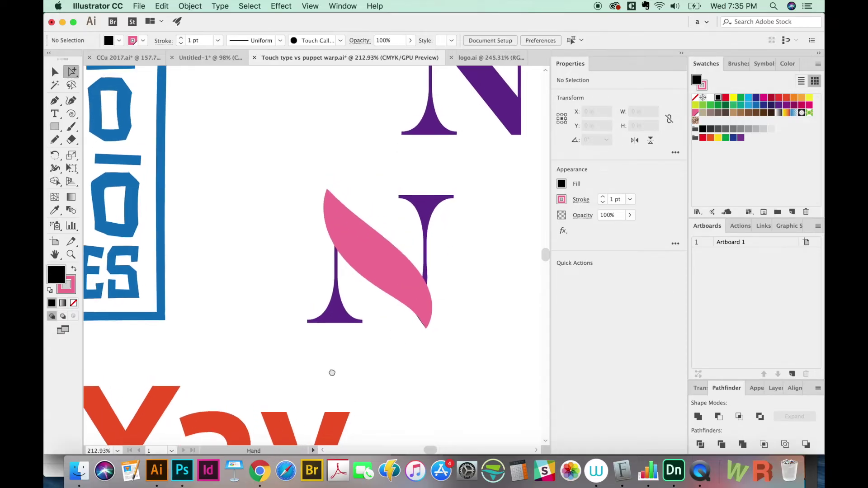
pyautogui.scroll(1, 367, 353)
pyautogui.click(400, 247)
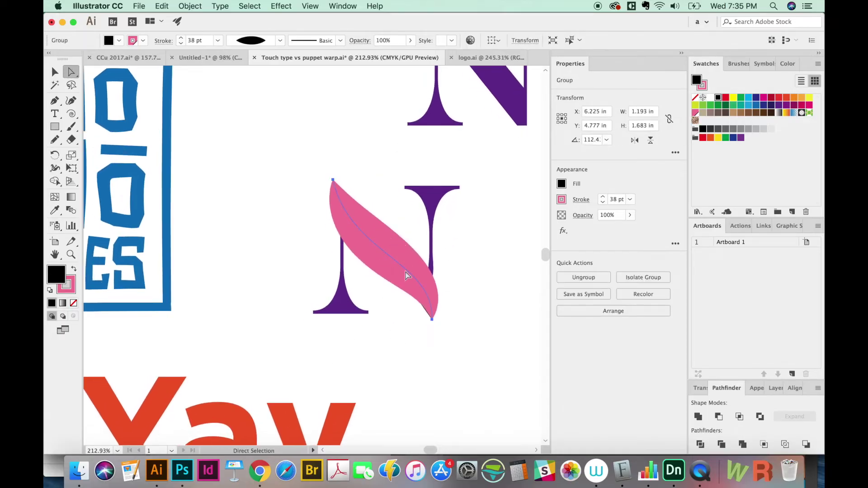
pyautogui.scroll(2, 407, 276)
pyautogui.hscroll(-3, 407, 276)
pyautogui.hscroll(4, 384, 350)
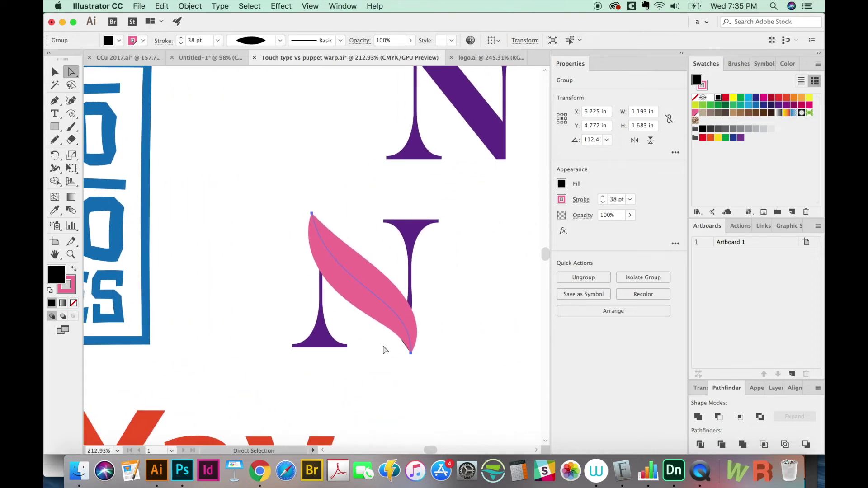
pyautogui.scroll(-1, 363, 257)
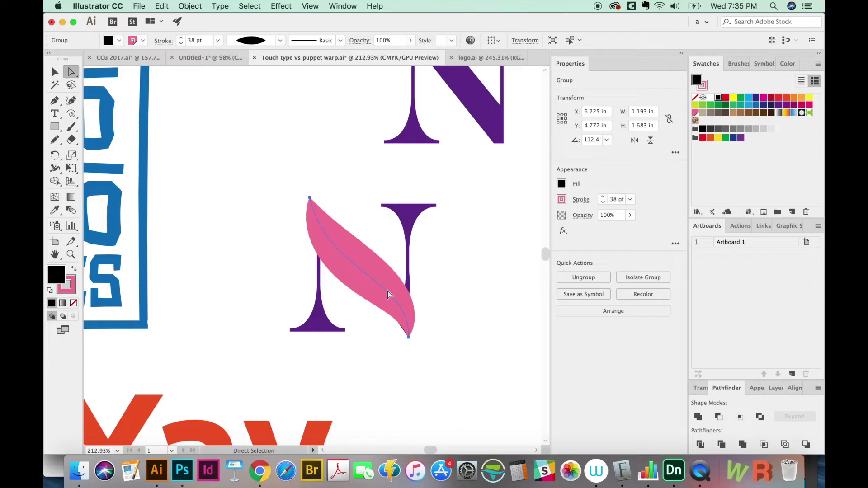
# Check the artwork in outline view, then pan up to the top N.
pyautogui.press('v')
pyautogui.press('super+y')
pyautogui.press('a')
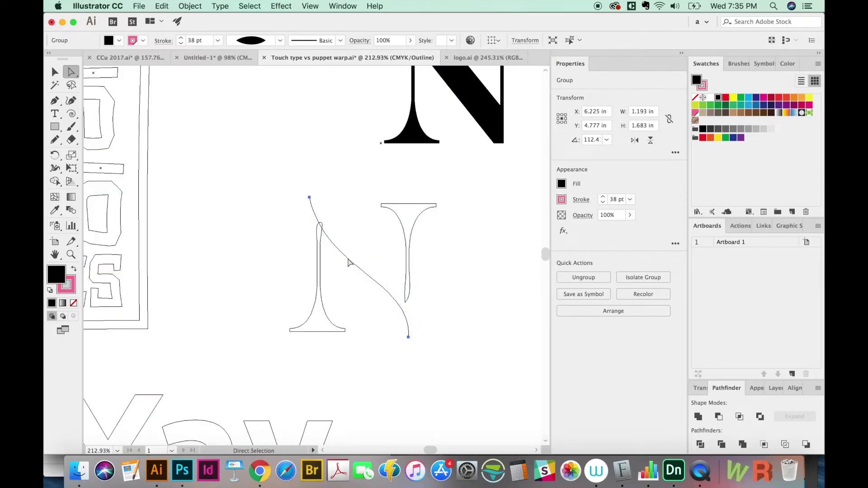
pyautogui.press('super+y')
pyautogui.moveTo(329, 364); pyautogui.dragTo(409, 261)
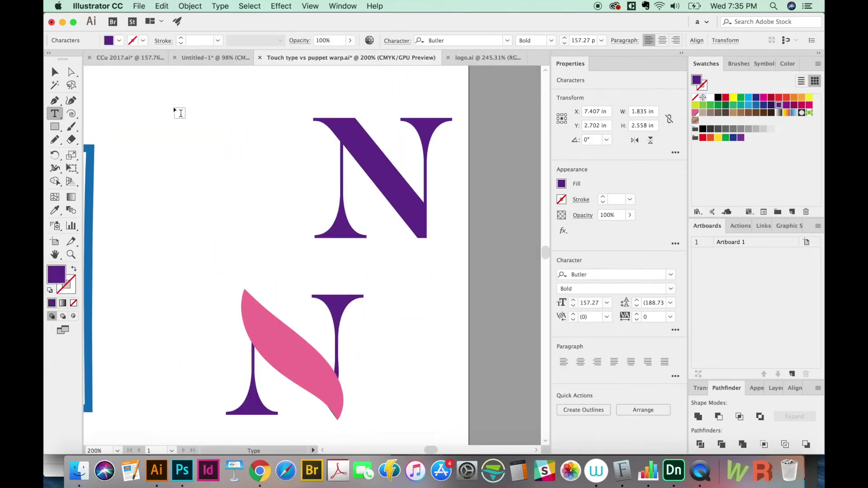
# Select the top N, shift it left, and start a Puppet Warp mesh on it.
pyautogui.click(56, 72)
pyautogui.moveTo(388, 174)
pyautogui.mouseDown()
pyautogui.moveTo(269, 160)
pyautogui.moveTo(357, 224)
pyautogui.mouseUp()
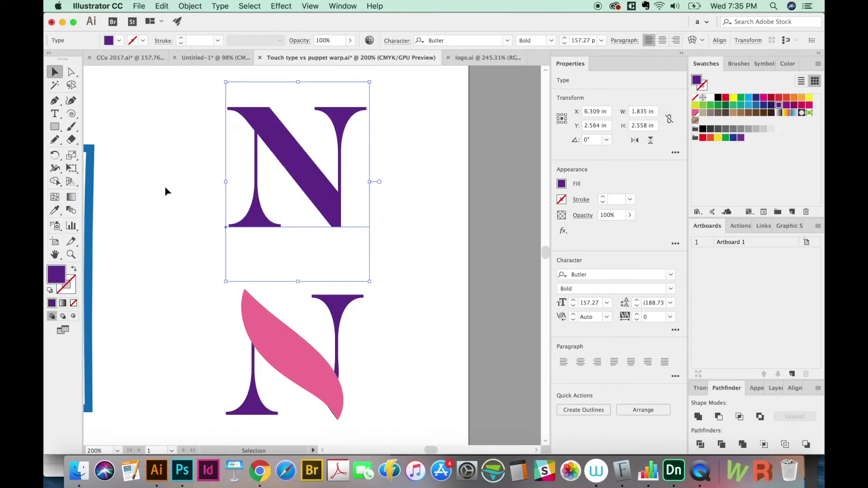
pyautogui.click(71, 167)
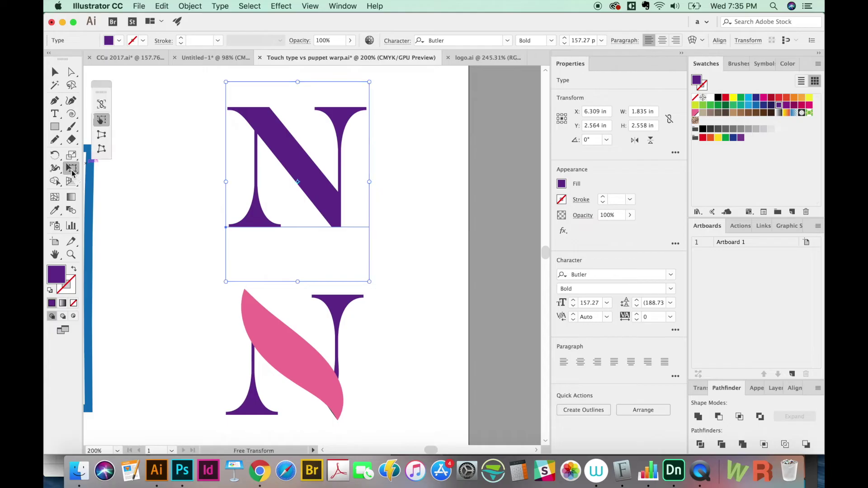
pyautogui.moveTo(71, 168); pyautogui.dragTo(102, 167)
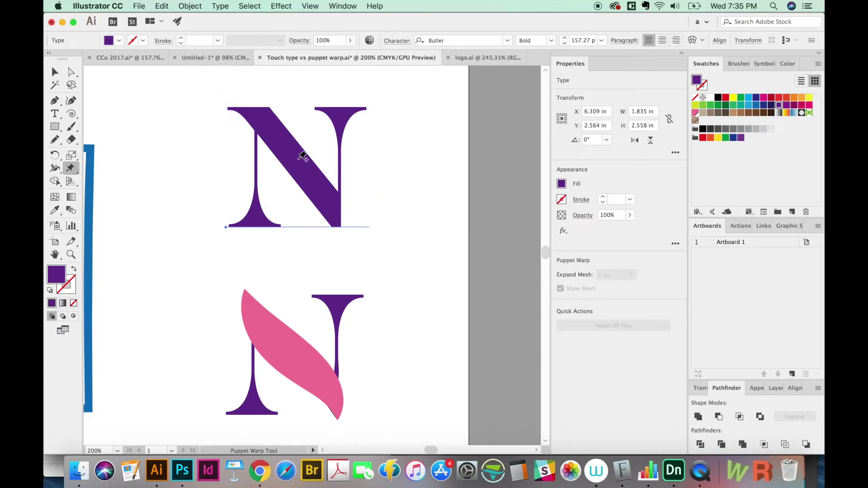
pyautogui.click(298, 160)
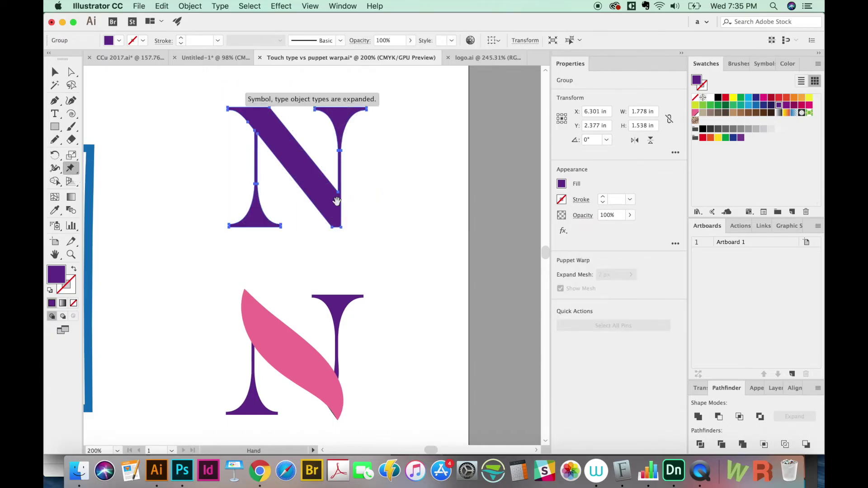
pyautogui.scroll(1, 335, 194)
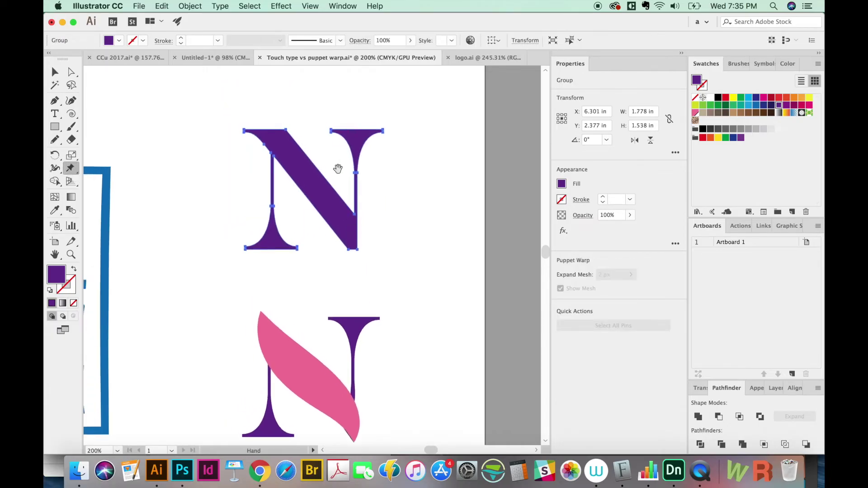
# Pin the top N and pull its top-right serif and left stem outward into curls.
pyautogui.click(315, 179)
pyautogui.click(271, 242)
pyautogui.moveTo(357, 138); pyautogui.dragTo(388, 137)
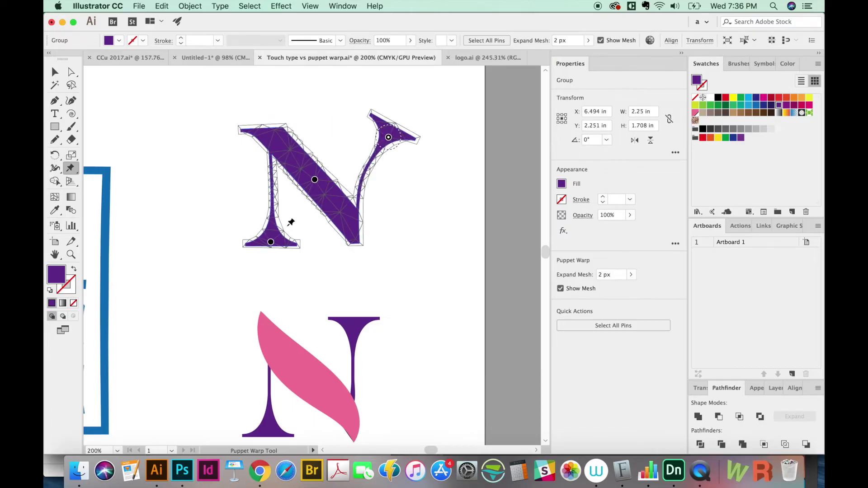
pyautogui.moveTo(270, 242); pyautogui.dragTo(231, 234)
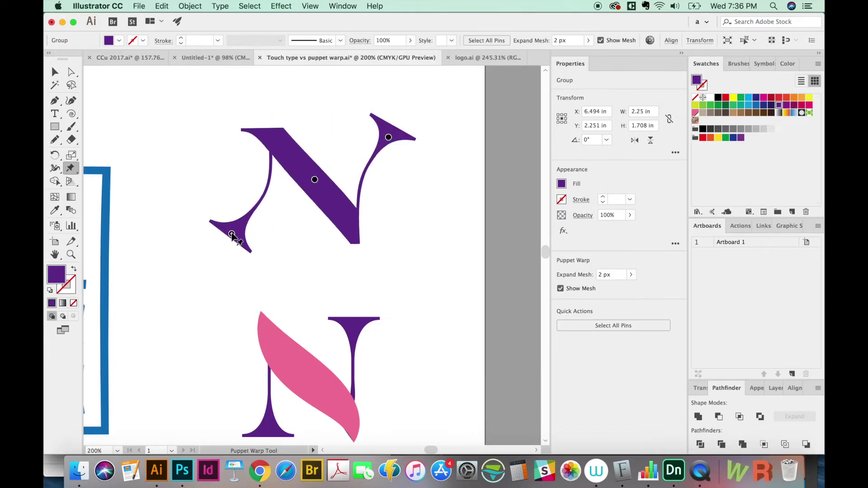
pyautogui.moveTo(242, 233); pyautogui.dragTo(249, 244)
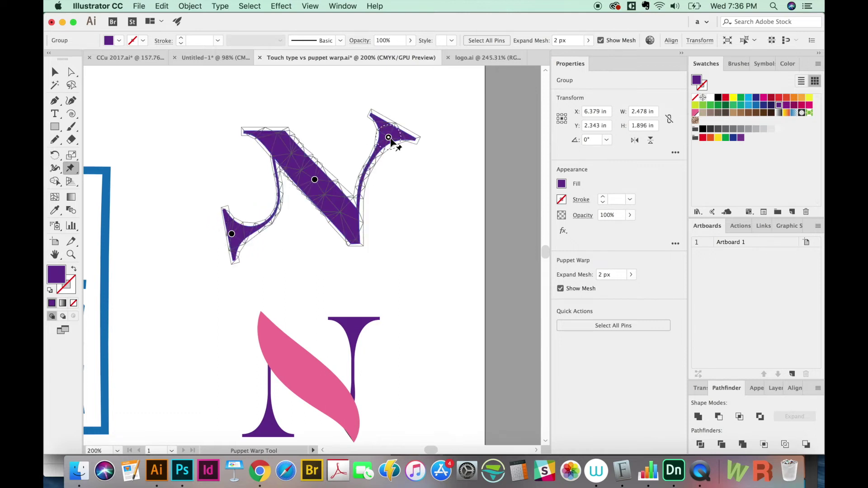
pyautogui.click(400, 130)
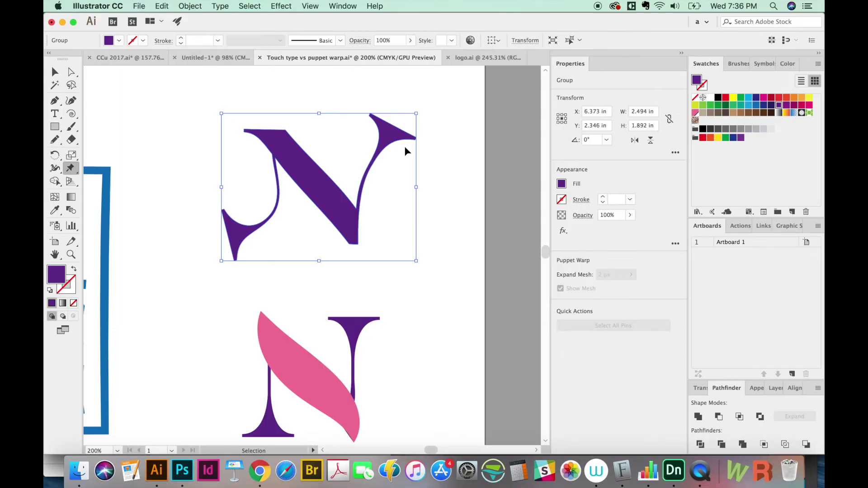
# Check the warped N in outline view, deselect it, and reshape the diagonal's bottom curve.
pyautogui.press('super+y')
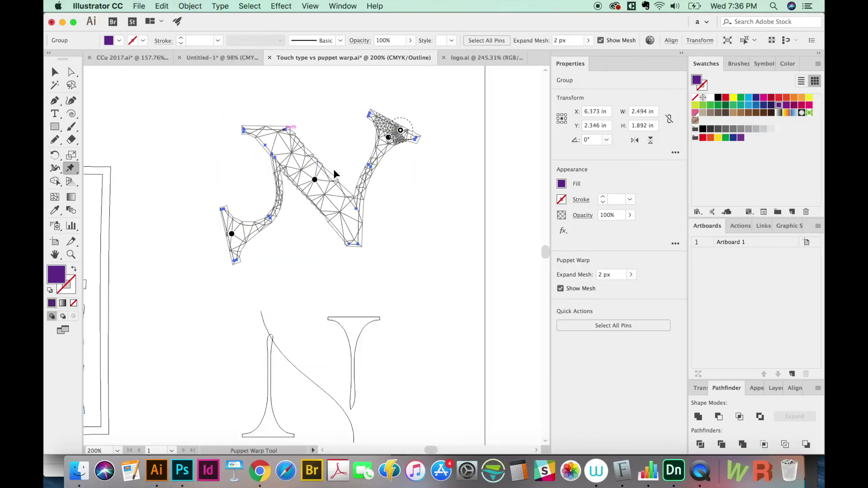
pyautogui.press('super+y')
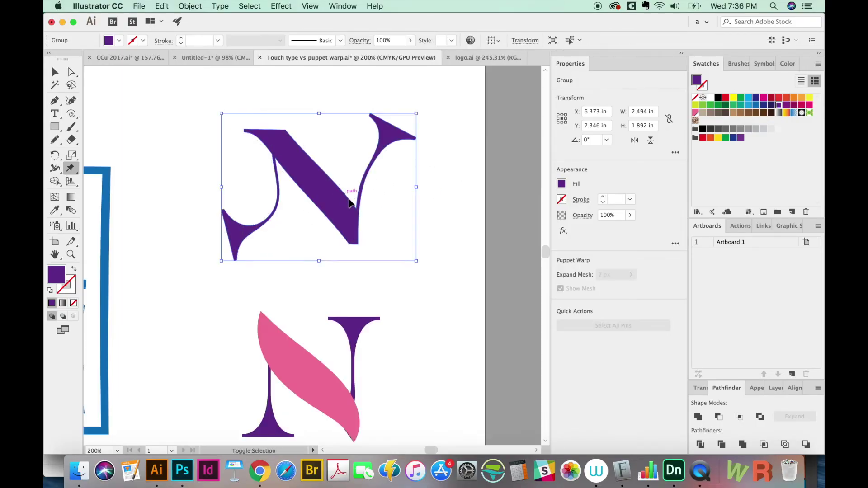
pyautogui.press('shift+super+a')
pyautogui.moveTo(390, 310); pyautogui.dragTo(428, 288)
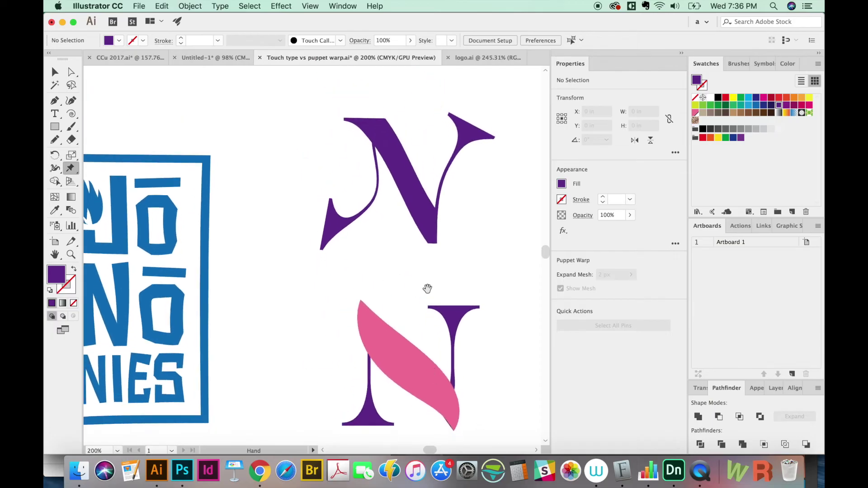
pyautogui.hscroll(2, 437, 237)
pyautogui.press('a')
pyautogui.click(398, 236)
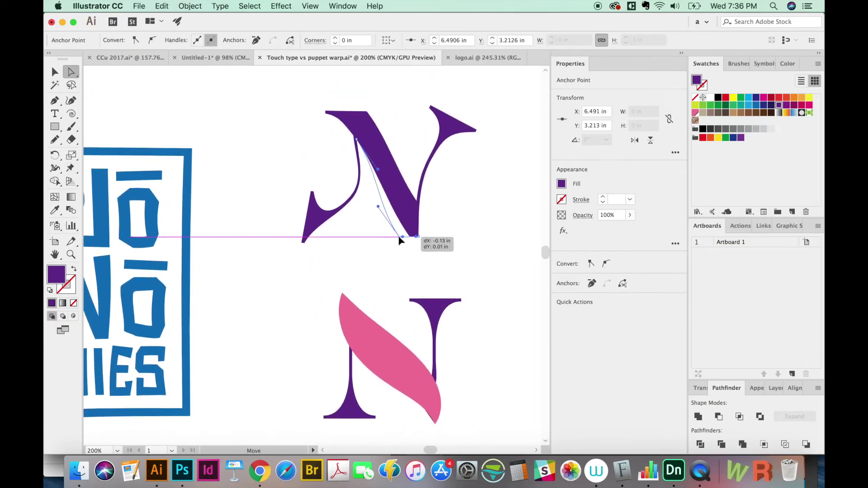
pyautogui.moveTo(378, 206); pyautogui.dragTo(389, 204)
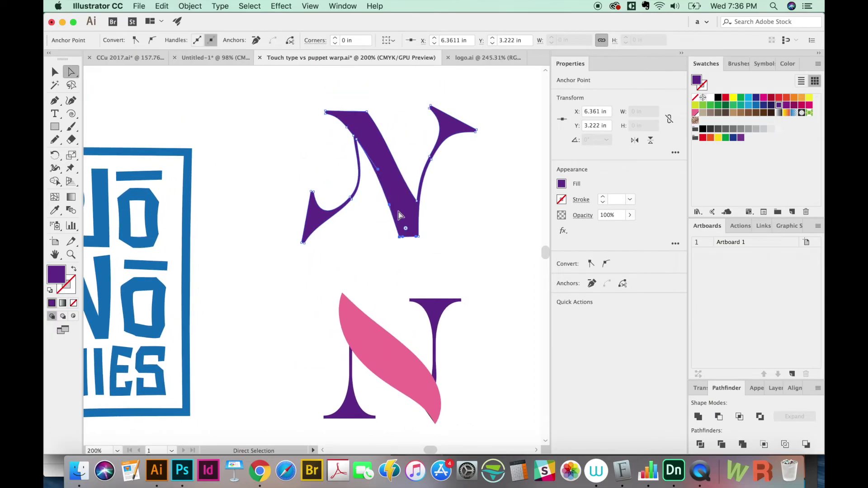
pyautogui.scroll(-3, 354, 317)
pyautogui.scroll(-4, 345, 238)
pyautogui.scroll(-3, 350, 213)
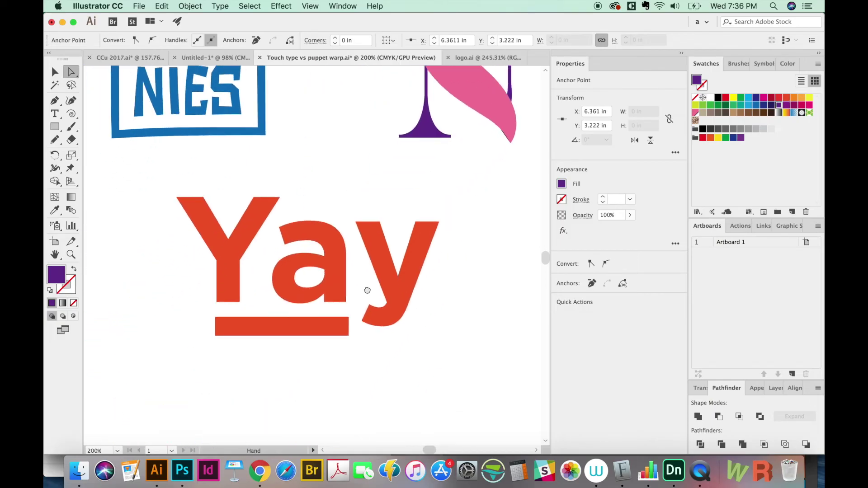
pyautogui.hscroll(-3, 364, 290)
# Select the underline bar below Yay and puppet-pin its left end, middle and right end.
pyautogui.moveTo(354, 353)
pyautogui.mouseDown()
pyautogui.moveTo(402, 343)
pyautogui.moveTo(332, 339)
pyautogui.mouseUp()
pyautogui.press('v')
pyautogui.click(374, 300)
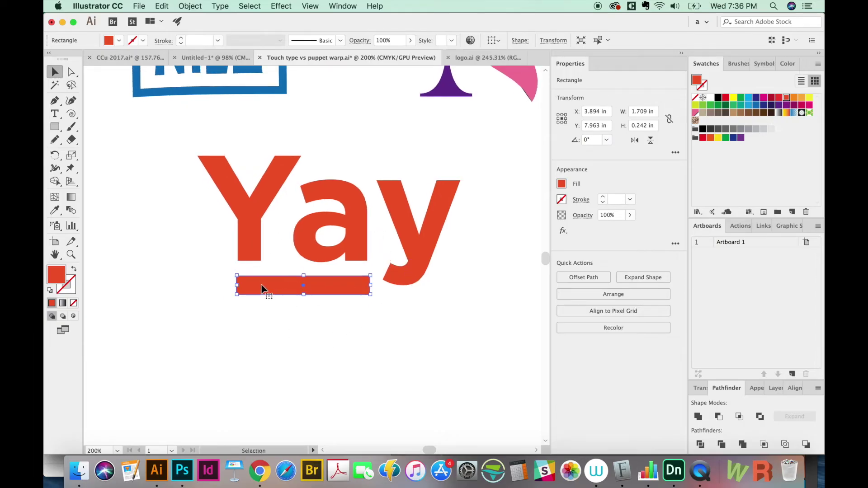
pyautogui.press('e')
pyautogui.click(246, 286)
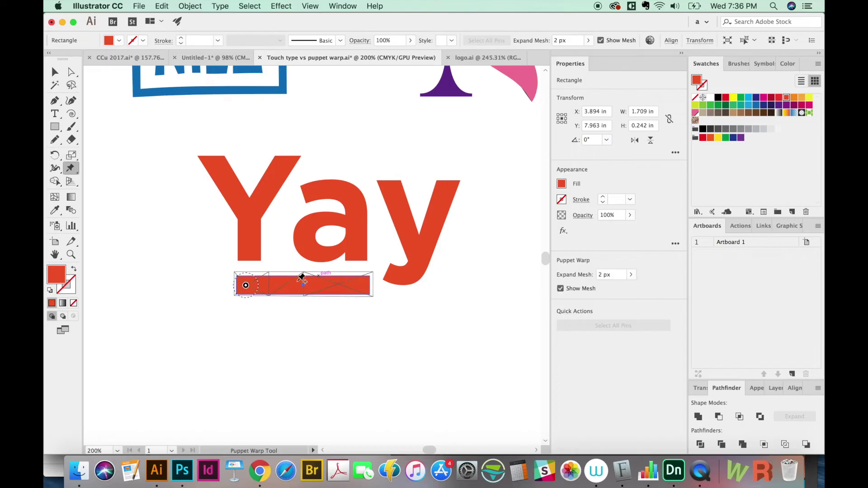
pyautogui.click(297, 285)
pyautogui.click(361, 284)
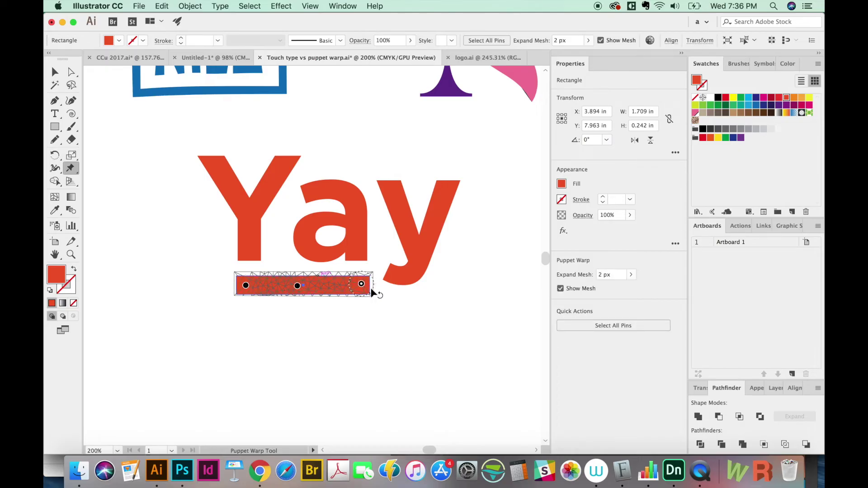
# Bend the bar's ends into a wave and slide it right toward the y.
pyautogui.moveTo(373, 291); pyautogui.dragTo(379, 305)
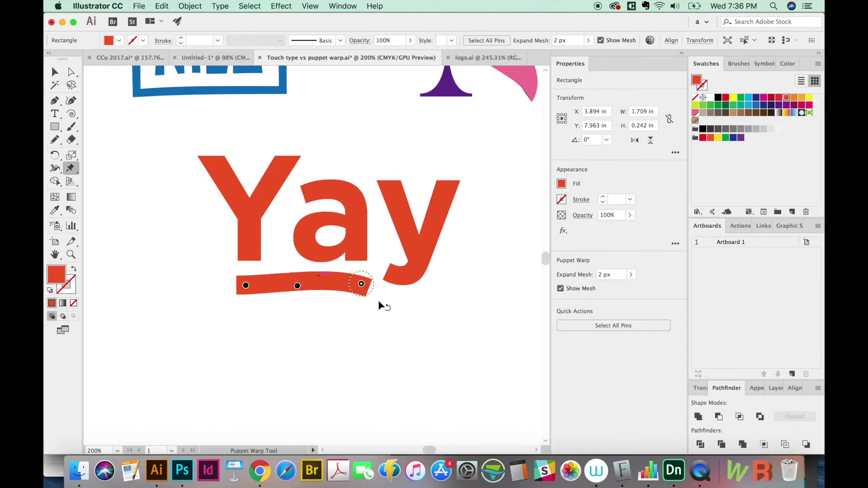
pyautogui.moveTo(246, 285); pyautogui.dragTo(229, 297)
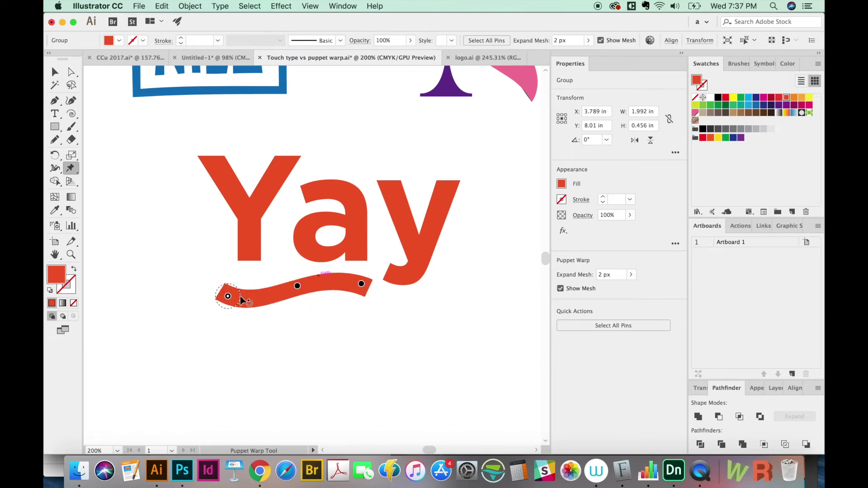
pyautogui.press('a')
pyautogui.moveTo(349, 286)
pyautogui.mouseDown()
pyautogui.moveTo(383, 278)
pyautogui.moveTo(352, 285)
pyautogui.mouseUp()
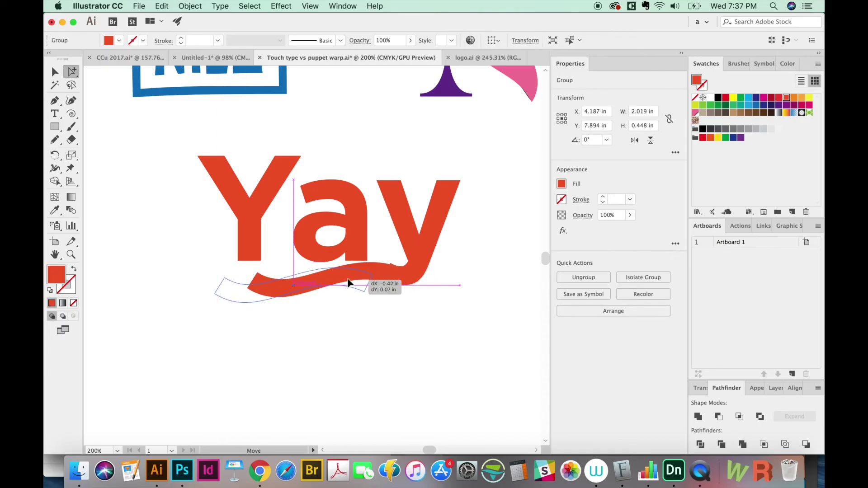
# Select the y's tail anchors and pull them down onto the wavy underline.
pyautogui.press('a')
pyautogui.press('q')
pyautogui.click(393, 256)
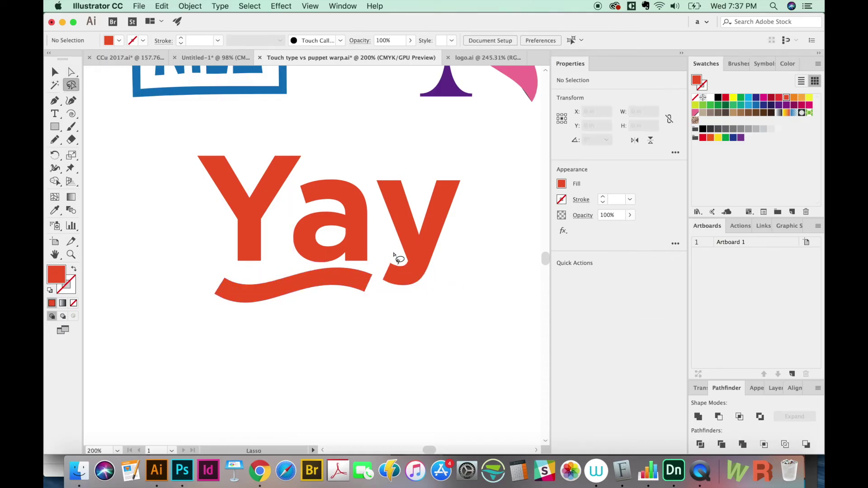
pyautogui.moveTo(389, 297)
pyautogui.mouseDown()
pyautogui.moveTo(384, 256)
pyautogui.moveTo(378, 278)
pyautogui.moveTo(399, 308)
pyautogui.mouseUp()
pyautogui.press('a')
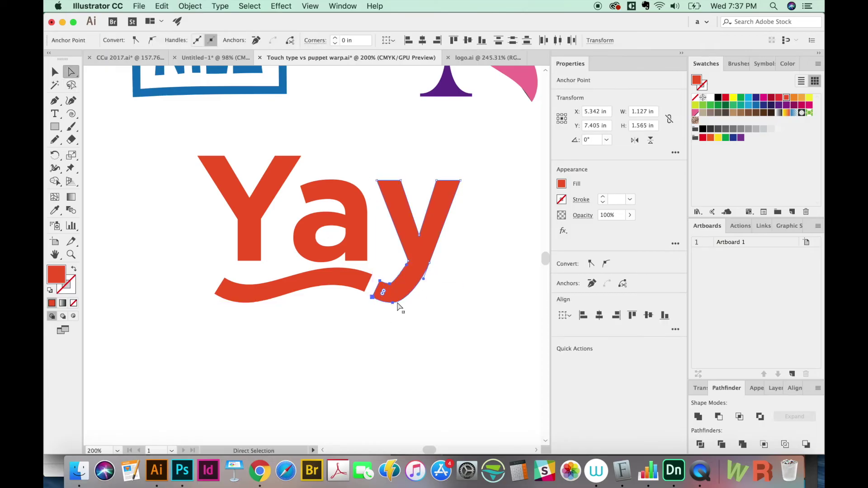
pyautogui.click(393, 310)
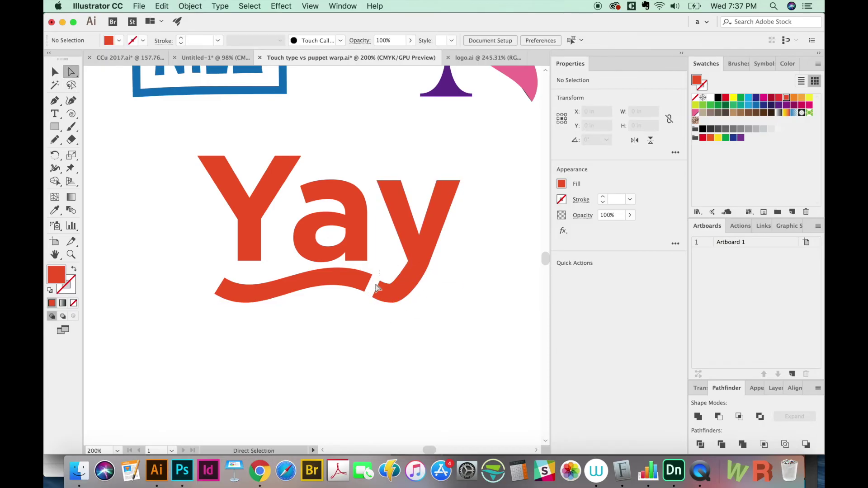
pyautogui.moveTo(376, 289); pyautogui.dragTo(406, 313)
pyautogui.moveTo(378, 275); pyautogui.dragTo(400, 304)
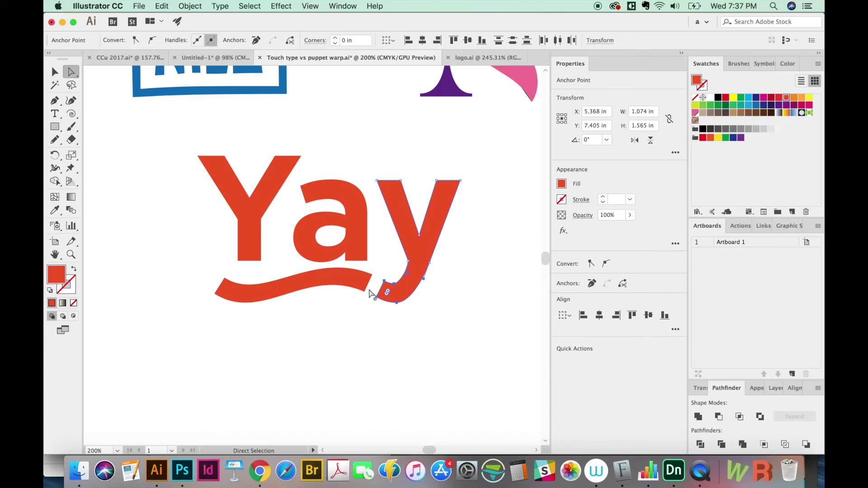
# Reshape the tail curve at its bend so it flows into the swoosh.
pyautogui.click(382, 291)
pyautogui.moveTo(388, 297)
pyautogui.mouseDown()
pyautogui.moveTo(380, 275)
pyautogui.moveTo(386, 284)
pyautogui.moveTo(370, 316)
pyautogui.moveTo(314, 366)
pyautogui.mouseUp()
pyautogui.click(335, 330)
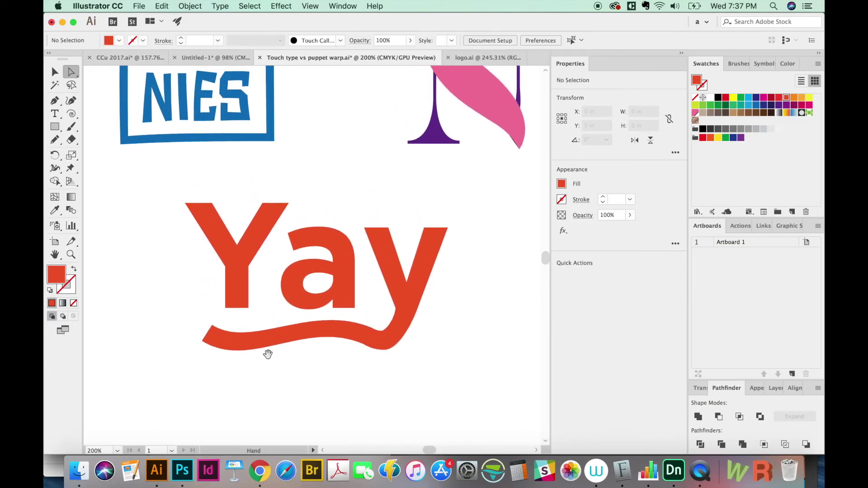
pyautogui.moveTo(267, 353); pyautogui.dragTo(272, 361)
# Select the y and swoosh together and unite them with the Shape Builder tool.
pyautogui.moveTo(416, 378); pyautogui.dragTo(368, 344)
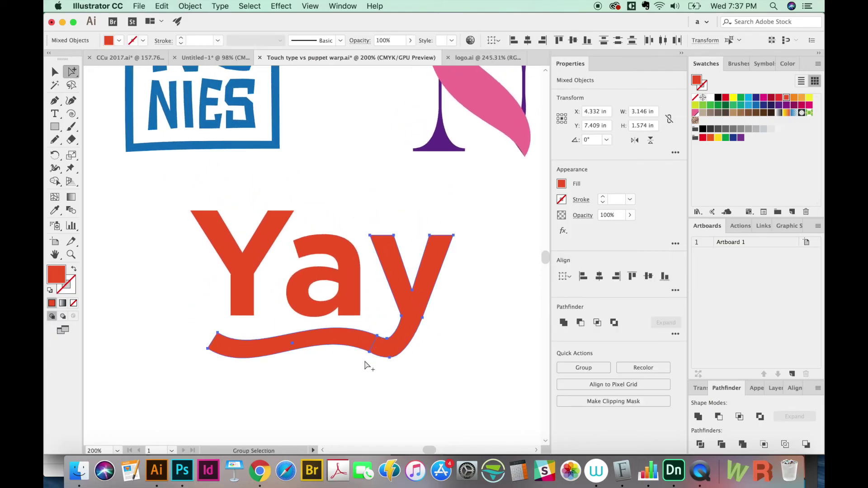
pyautogui.hotkey('shift', 'm')
pyautogui.click(363, 339)
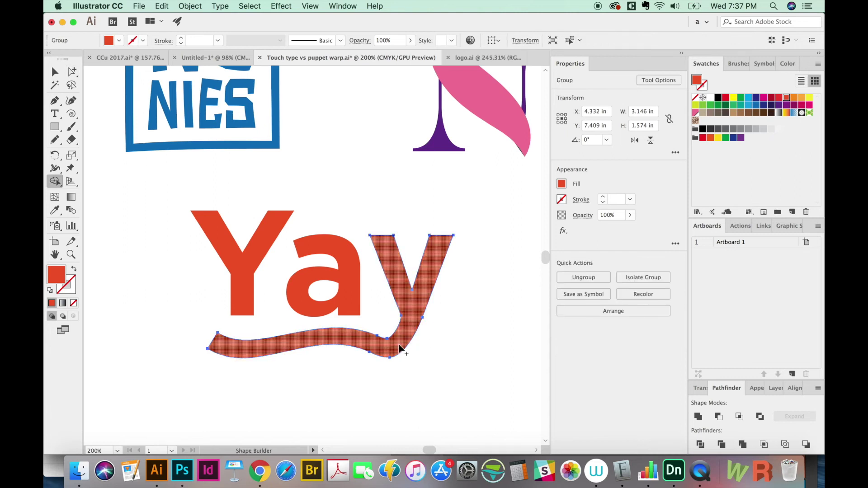
pyautogui.press('n')
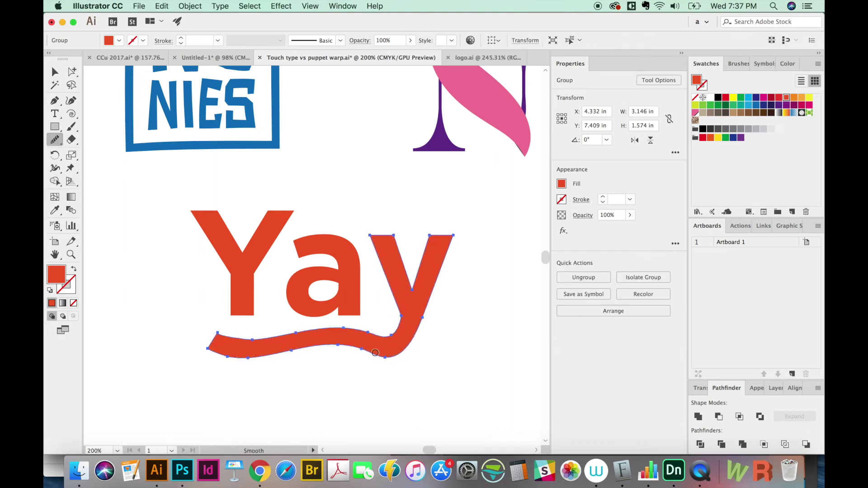
pyautogui.keyDown('super'); pyautogui.click(363, 403); pyautogui.keyUp('super')
pyautogui.scroll(-3, 342, 359)
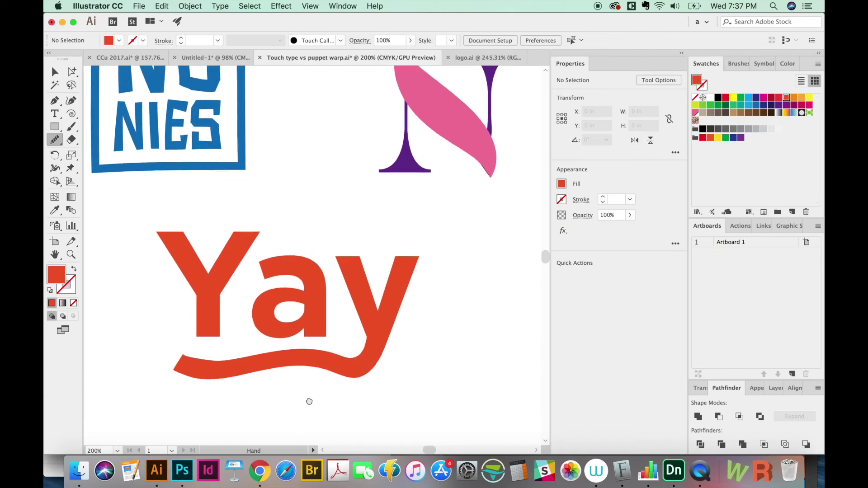
# Zoom to the artboard's upper area and paint a curling Paintbrush swash above the blue logo.
pyautogui.press('super+0')
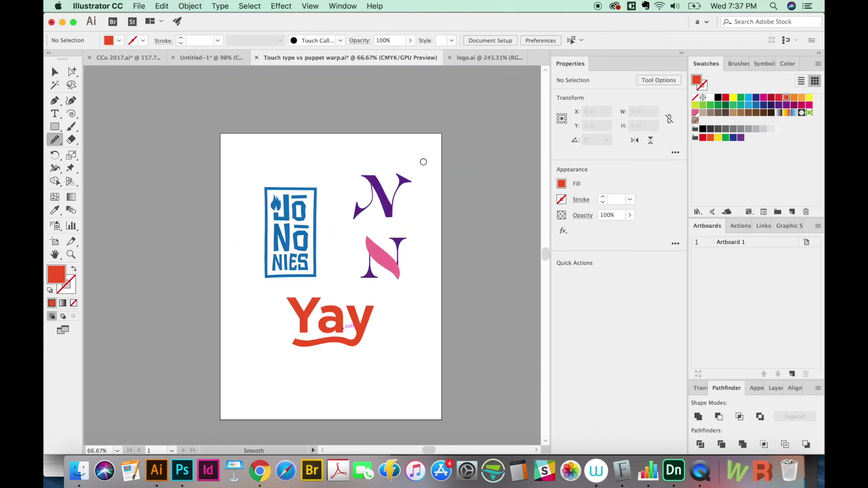
pyautogui.moveTo(281, 353)
pyautogui.mouseDown()
pyautogui.moveTo(404, 347)
pyautogui.moveTo(410, 368)
pyautogui.mouseUp()
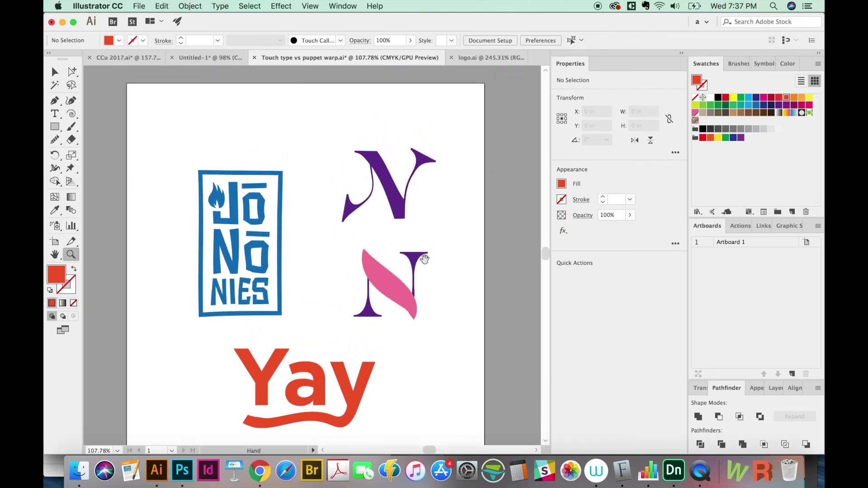
pyautogui.press('b')
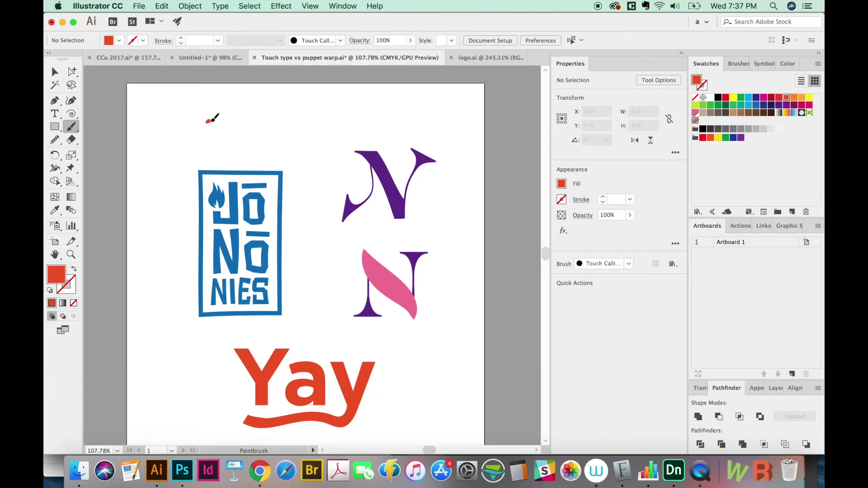
pyautogui.moveTo(237, 126)
pyautogui.mouseDown()
pyautogui.moveTo(303, 111)
pyautogui.moveTo(292, 116)
pyautogui.mouseUp()
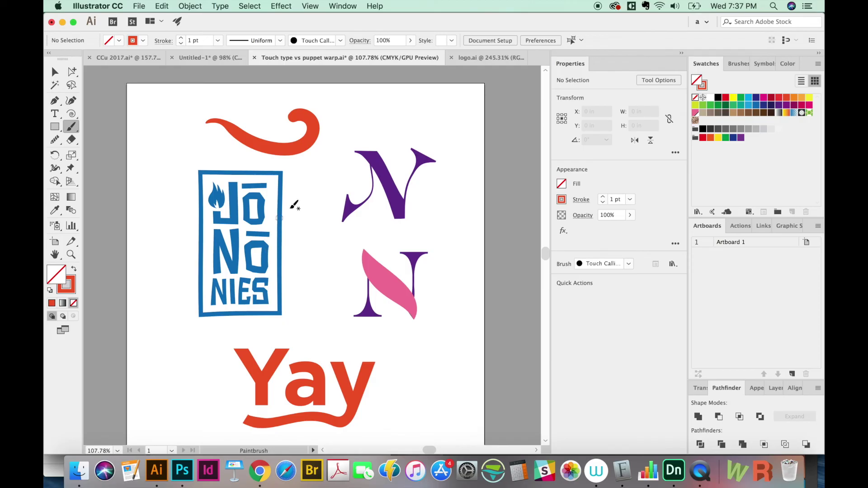
pyautogui.press('z')
# Zoom to frame the red swash and select it for puppet warping.
pyautogui.moveTo(275, 197); pyautogui.dragTo(345, 120)
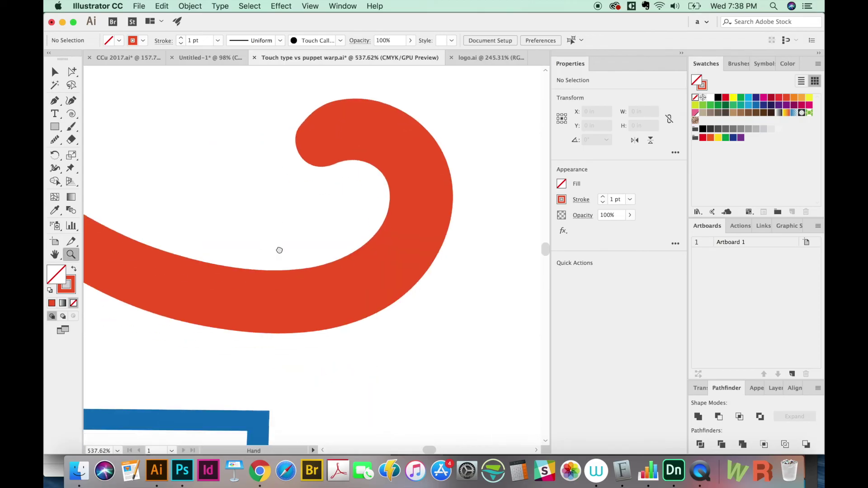
pyautogui.moveTo(279, 250); pyautogui.dragTo(423, 242)
pyautogui.hotkey('ctrl', '-')
pyautogui.press('a')
pyautogui.click(342, 240)
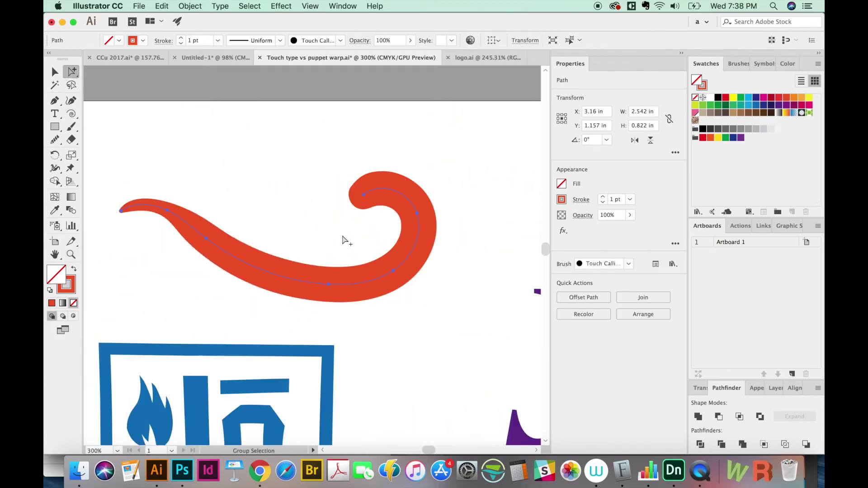
pyautogui.press('e')
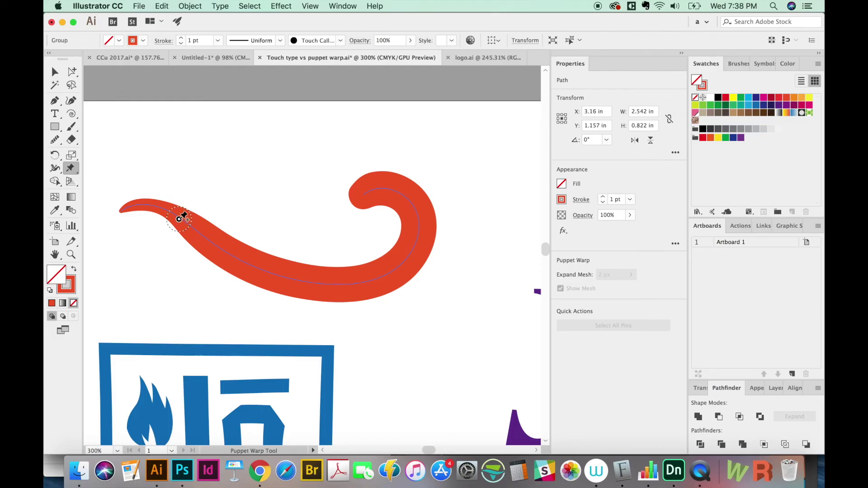
# Pin the swash's tail, middle and curl, and rotate the curl around its top pin.
pyautogui.click(178, 219)
pyautogui.click(281, 276)
pyautogui.click(409, 256)
pyautogui.click(393, 188)
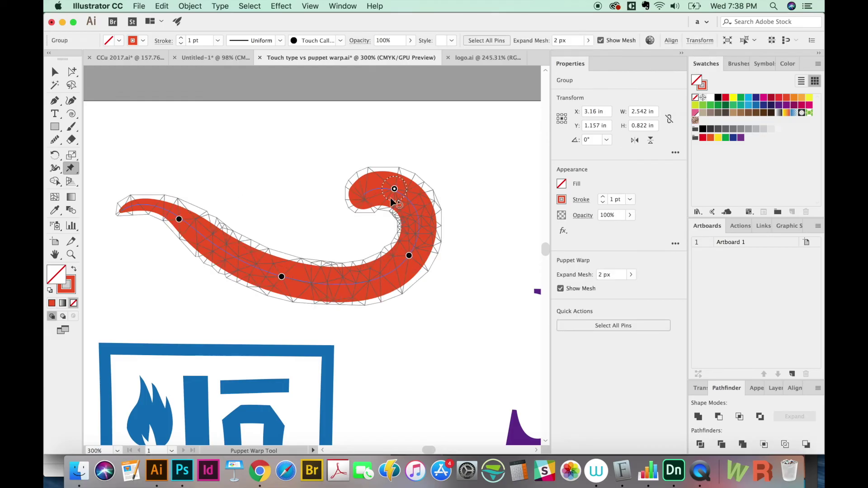
pyautogui.moveTo(404, 199)
pyautogui.mouseDown()
pyautogui.moveTo(403, 182)
pyautogui.moveTo(367, 205)
pyautogui.mouseUp()
# Lift the tail and swing it around to the left into a curled-back end.
pyautogui.moveTo(179, 220)
pyautogui.mouseDown()
pyautogui.moveTo(202, 216)
pyautogui.moveTo(195, 230)
pyautogui.mouseUp()
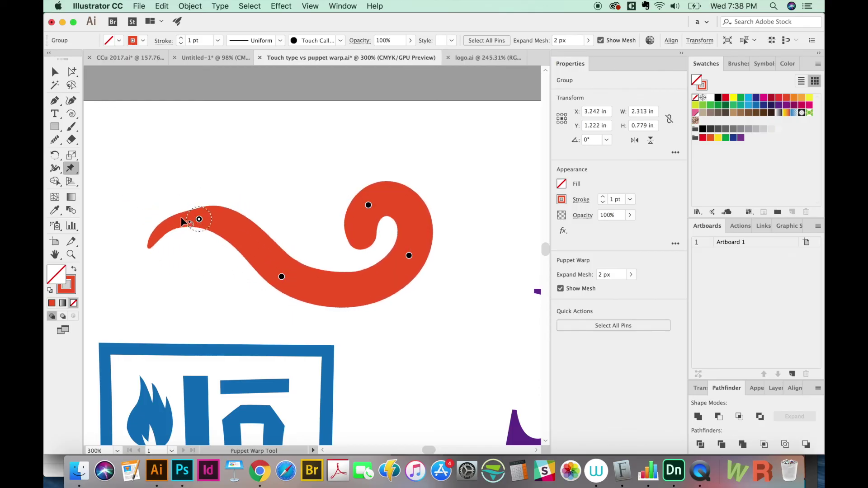
pyautogui.moveTo(195, 229)
pyautogui.mouseDown()
pyautogui.moveTo(166, 231)
pyautogui.moveTo(196, 254)
pyautogui.moveTo(195, 267)
pyautogui.mouseUp()
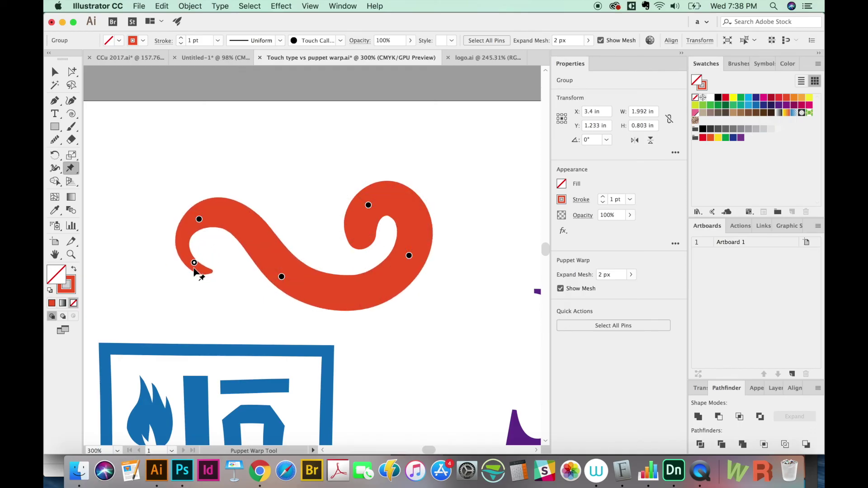
pyautogui.moveTo(195, 266); pyautogui.dragTo(205, 278)
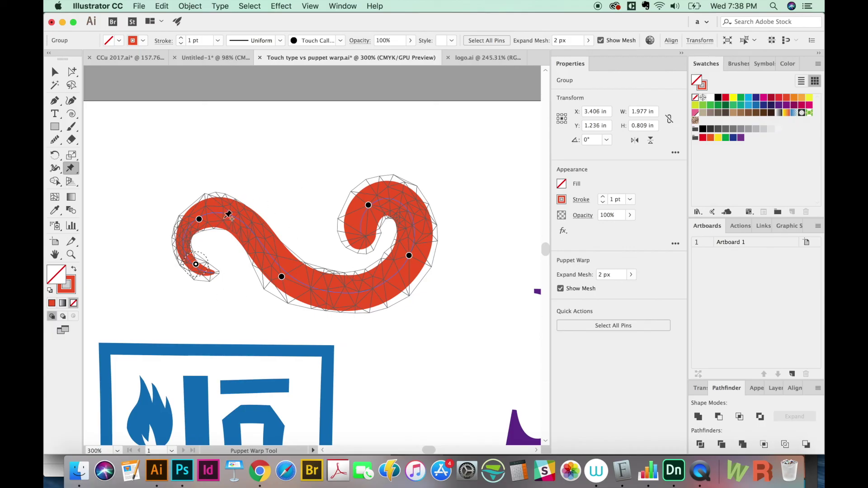
pyautogui.moveTo(198, 220); pyautogui.dragTo(198, 213)
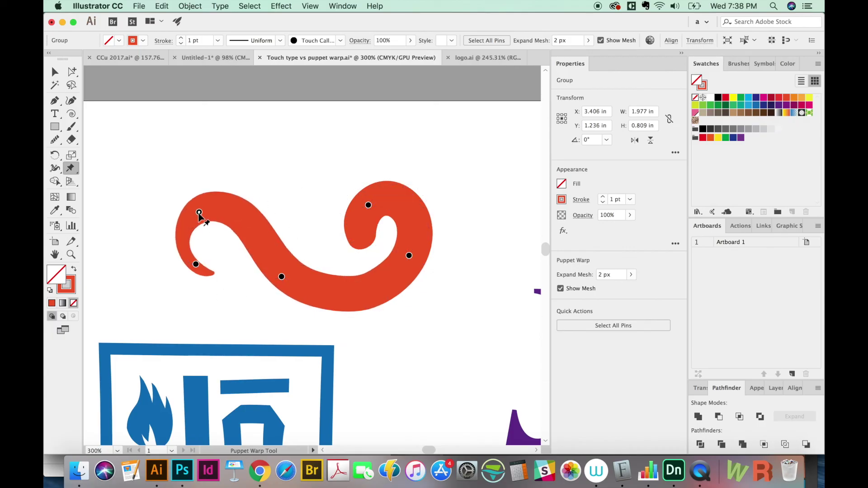
# Refine the lower curve and the curl's top pin to round out the S-swirl, then deselect.
pyautogui.click(282, 278)
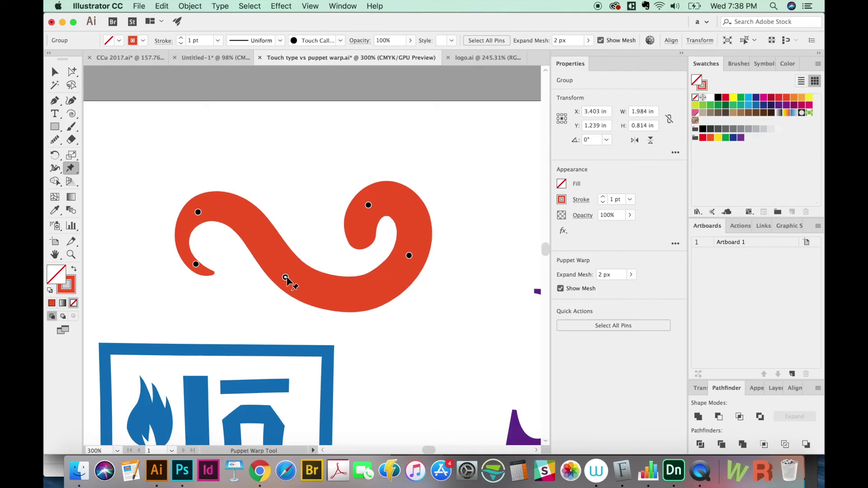
pyautogui.moveTo(411, 256); pyautogui.dragTo(415, 267)
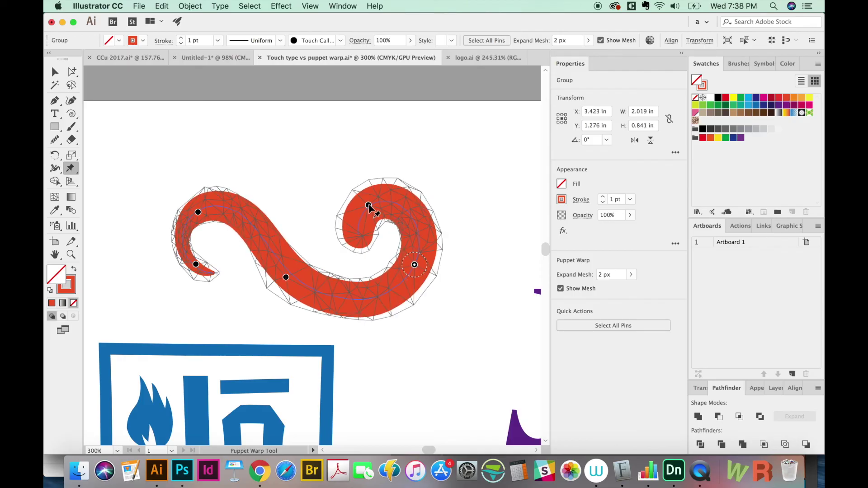
pyautogui.moveTo(368, 206); pyautogui.dragTo(379, 218)
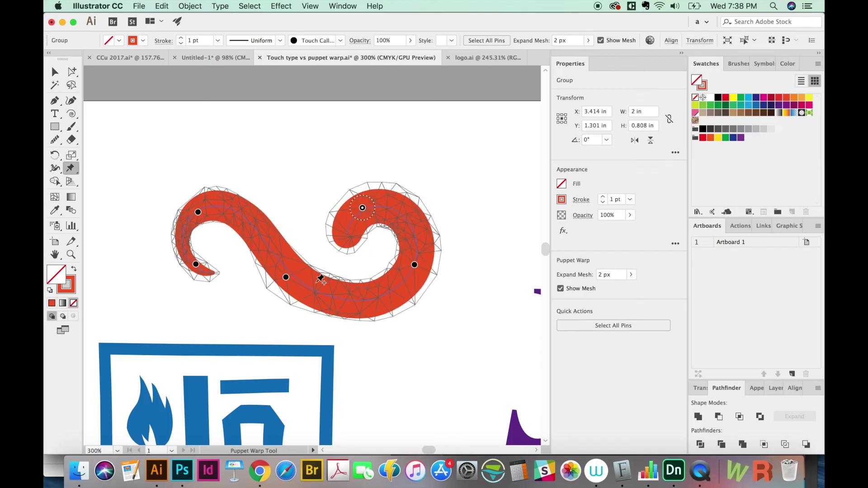
pyautogui.click(355, 324)
pyautogui.scroll(-3, 354, 324)
pyautogui.scroll(2, 357, 325)
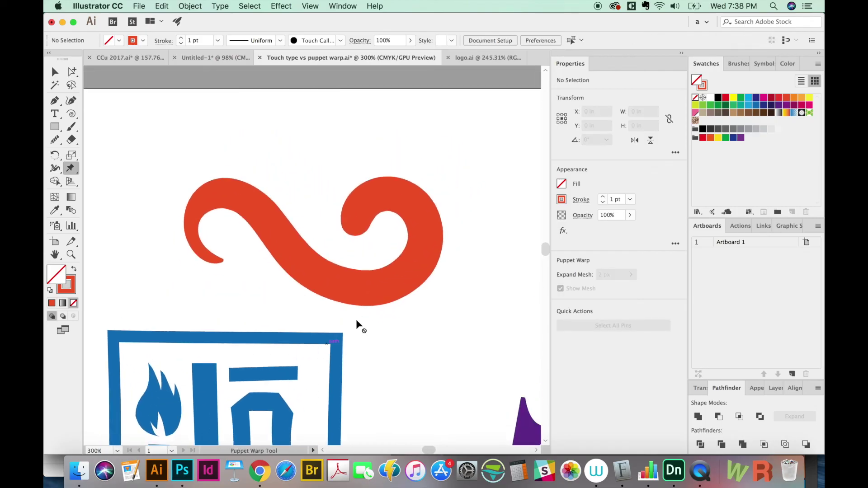